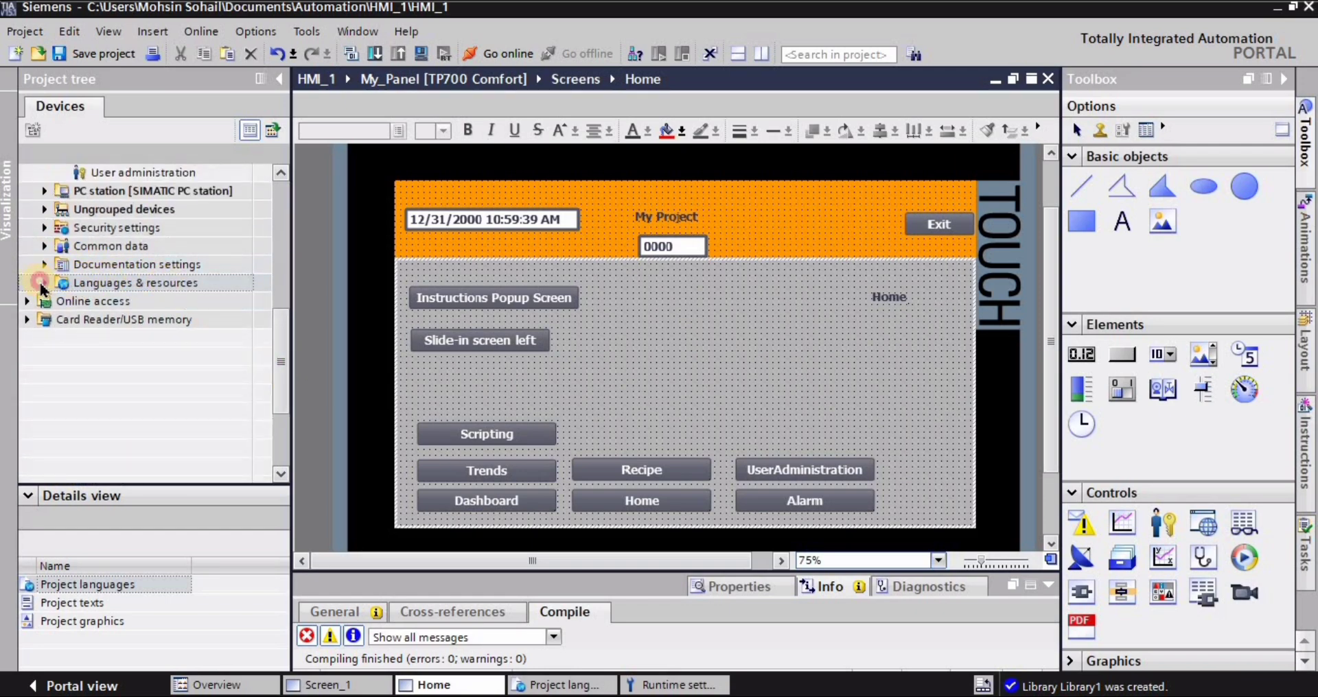
Enable Spanish (Chile) in the project languages under Languages & resources
left_click(42, 284)
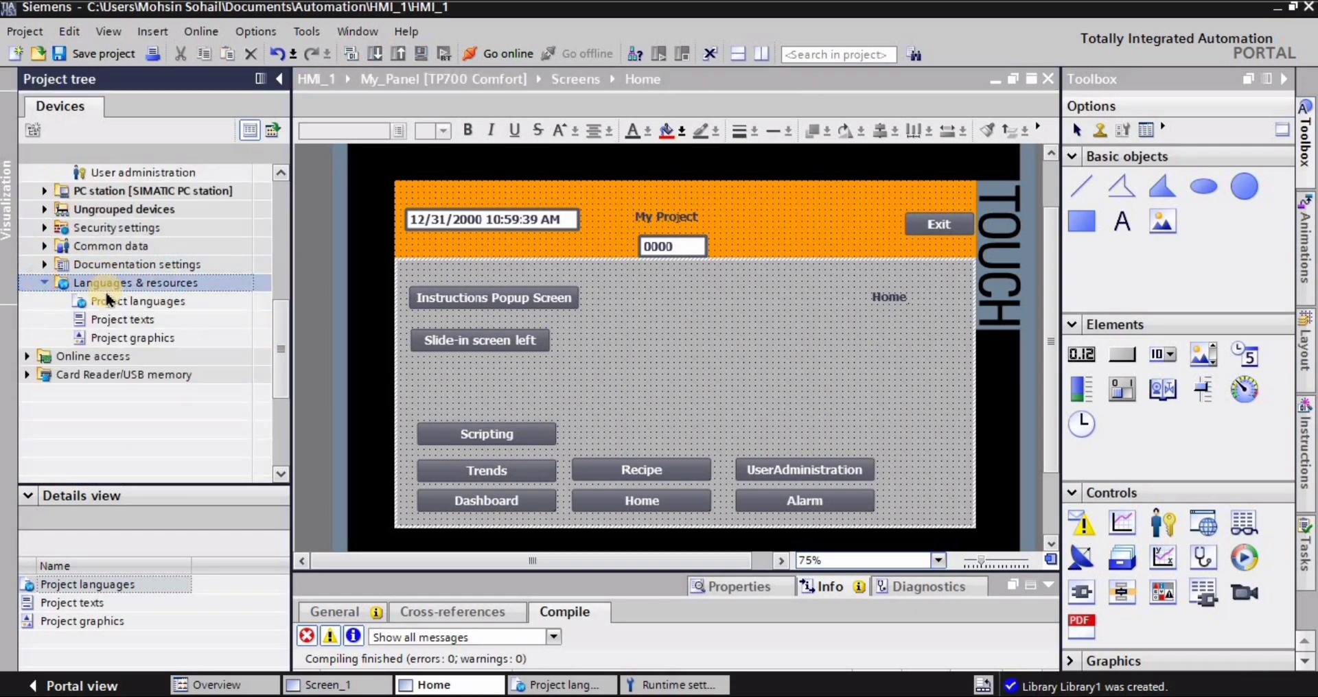
double_click(153, 301)
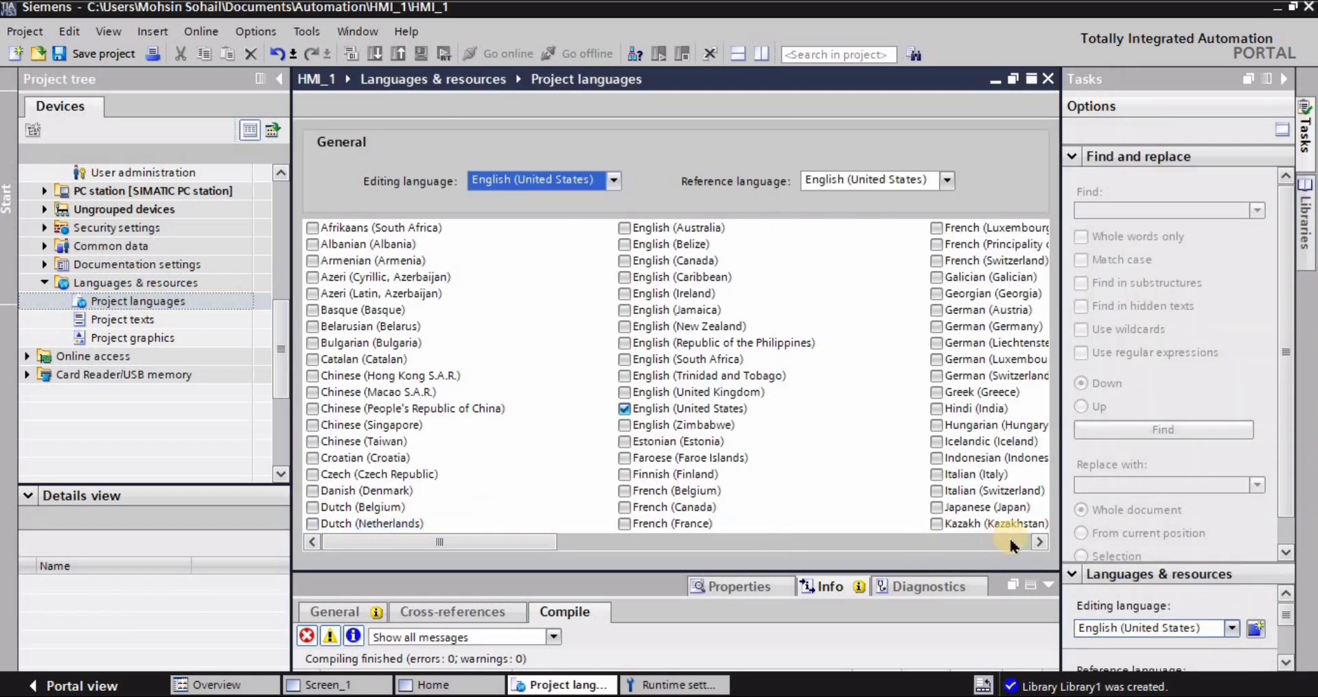
left_click(1044, 545)
left_click(1044, 544)
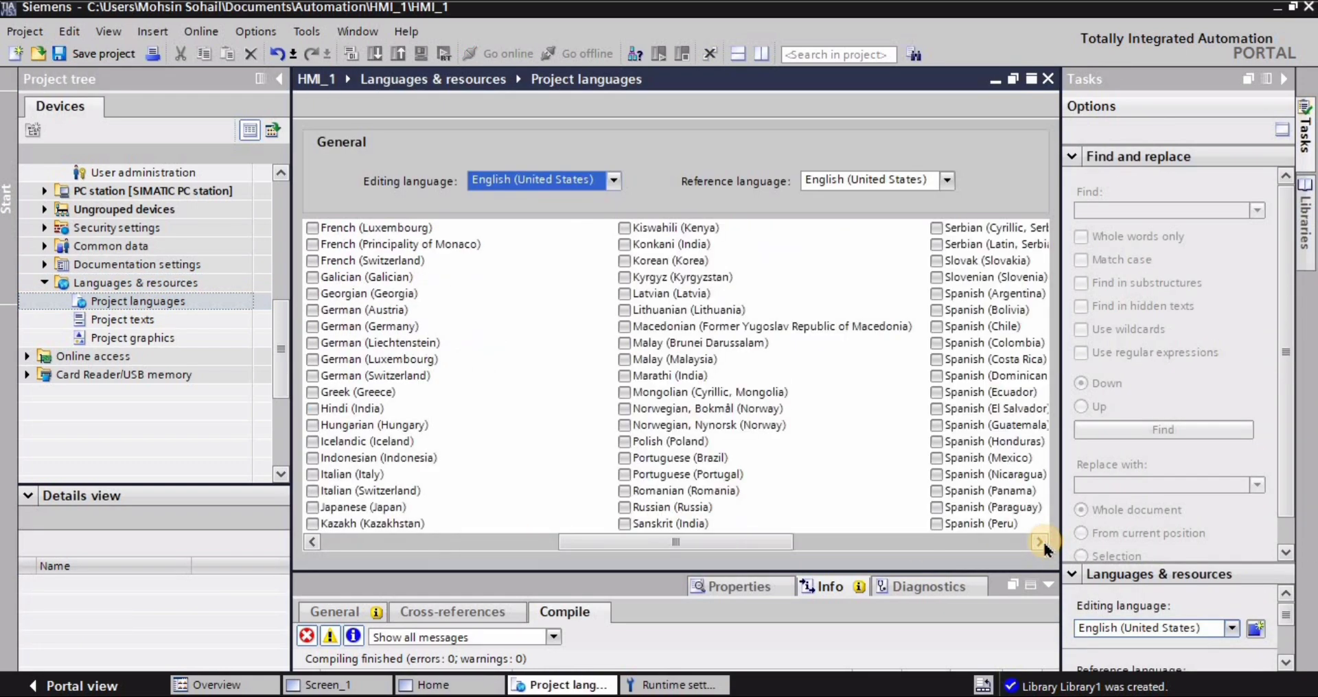
left_click(937, 326)
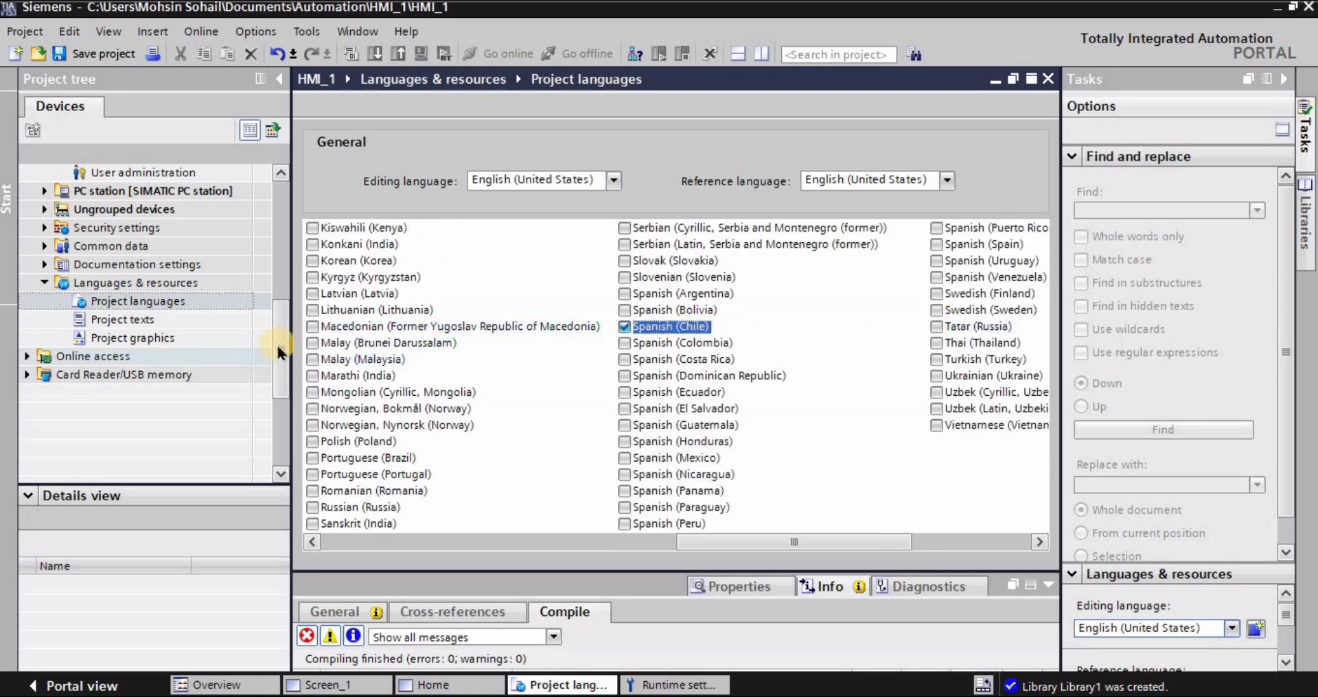
Enable Spanish (Chile) as a runtime language in the Language & font runtime settings of My_Panel
scroll(261, 171, "up", 7)
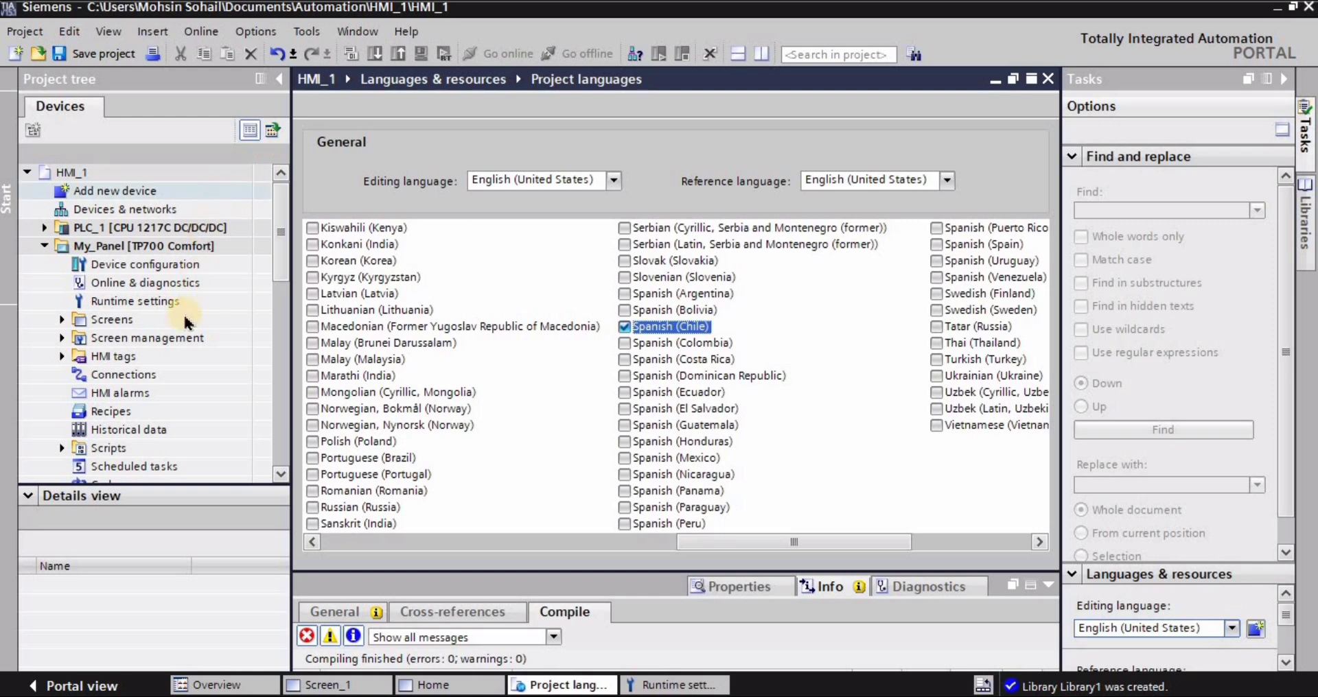
double_click(137, 304)
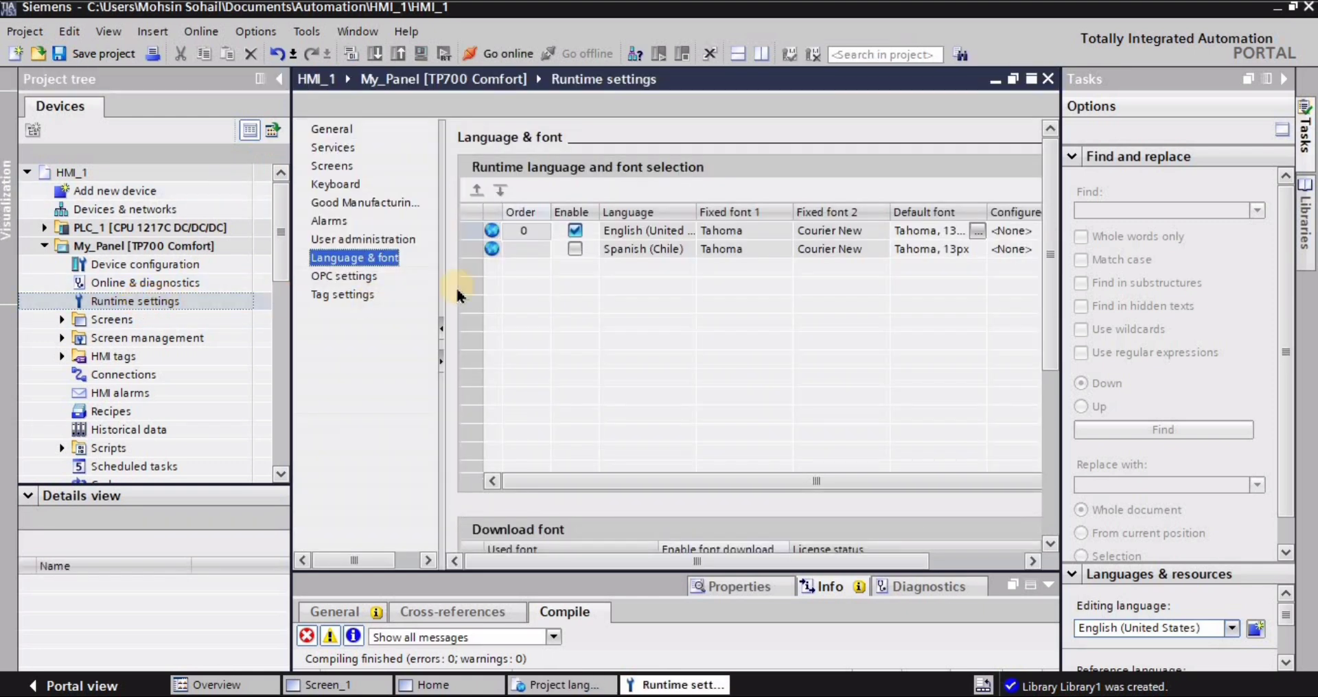
left_click(576, 249)
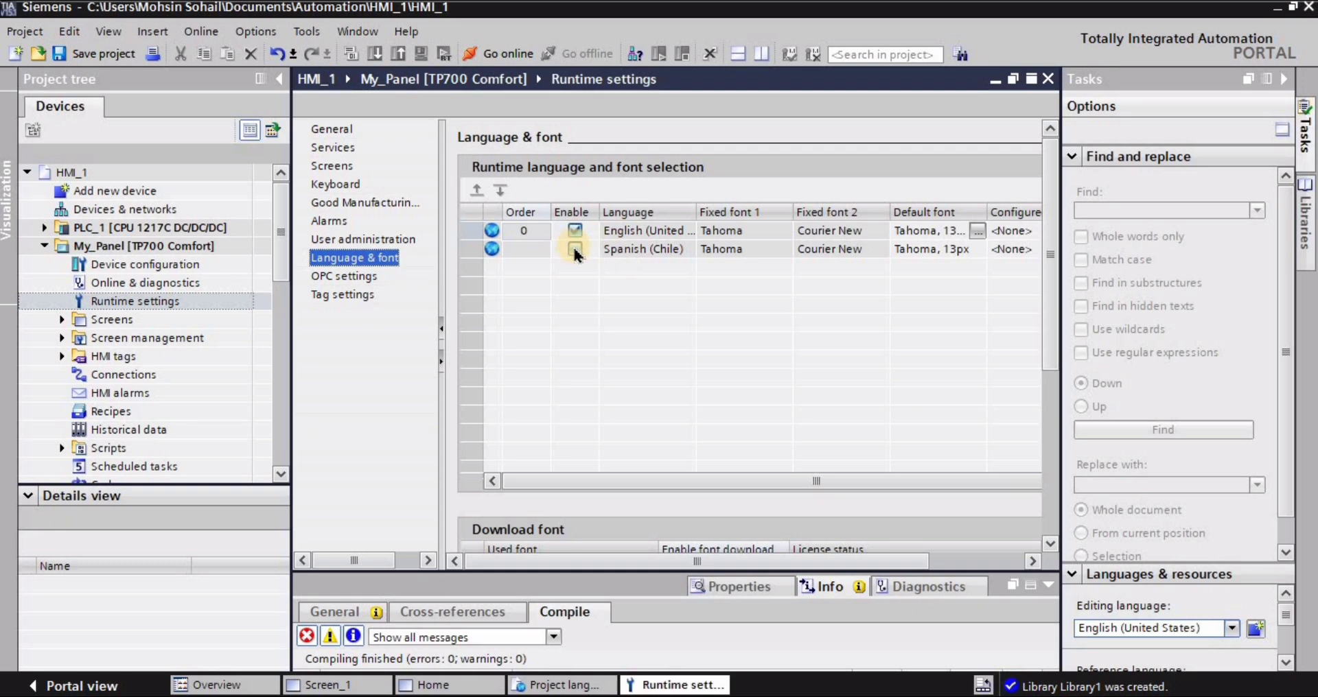
left_click(329, 130)
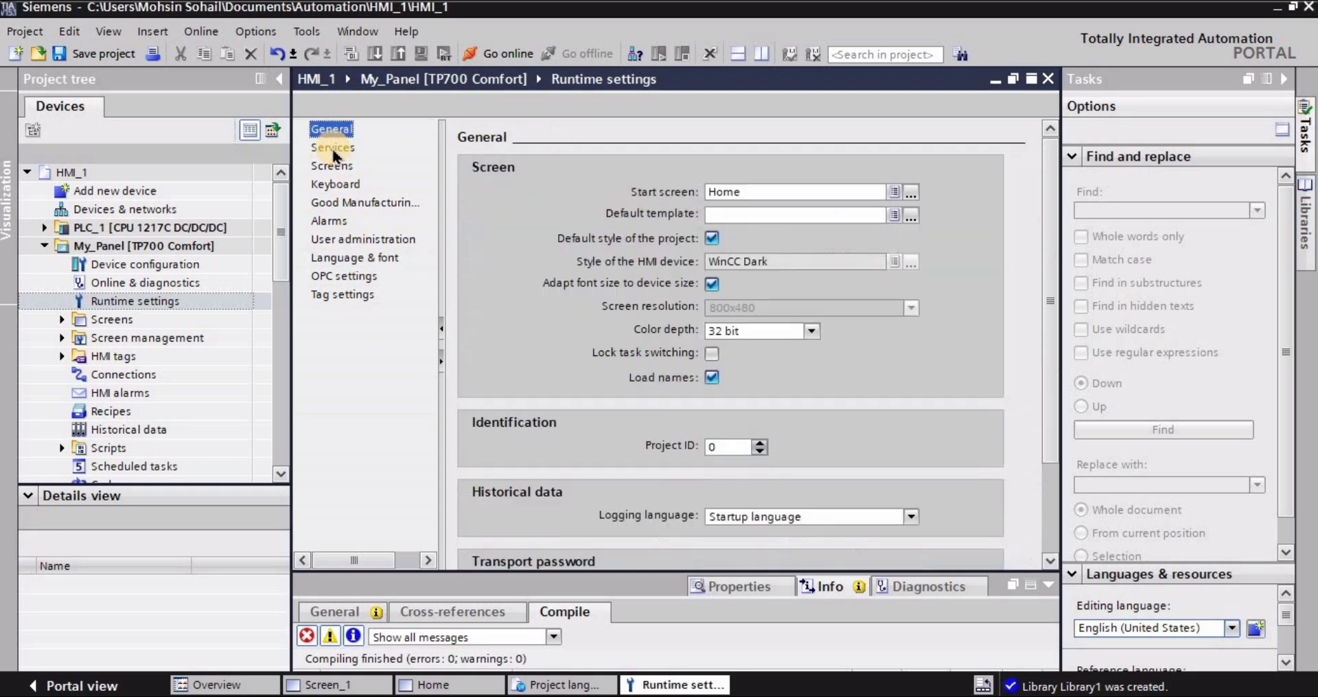
left_click(334, 150)
left_click(381, 258)
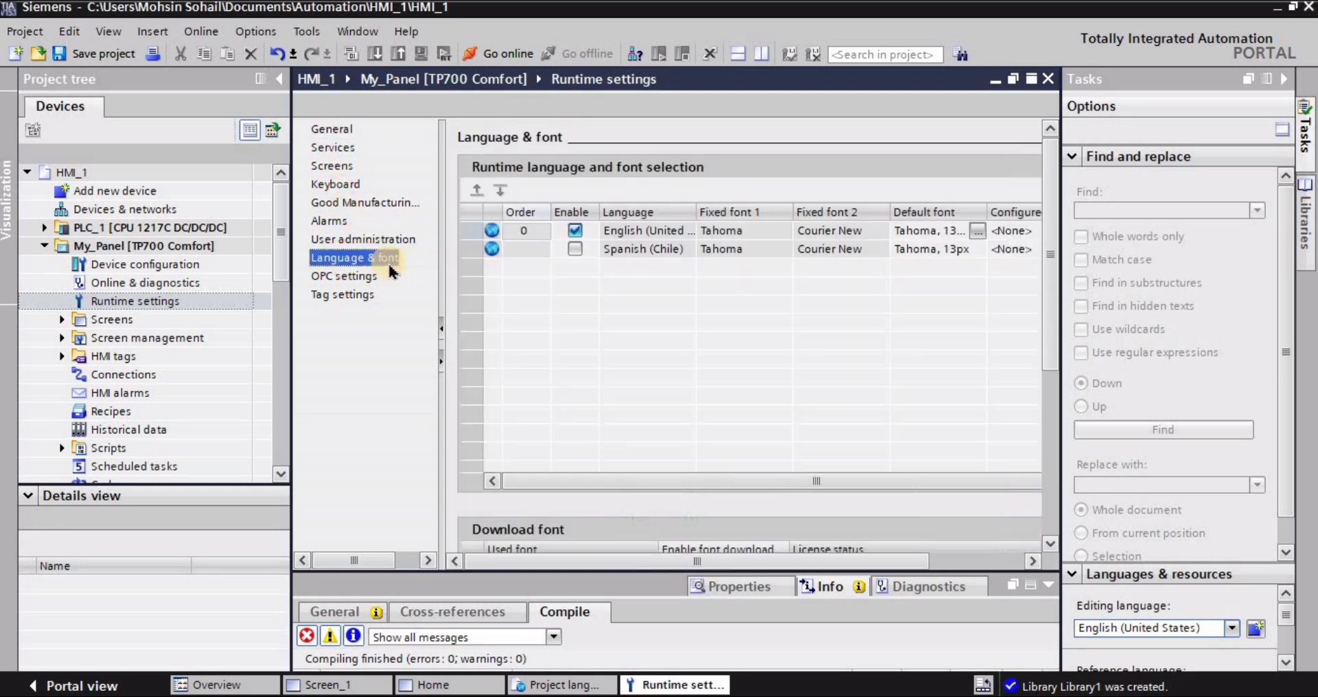
left_click(574, 251)
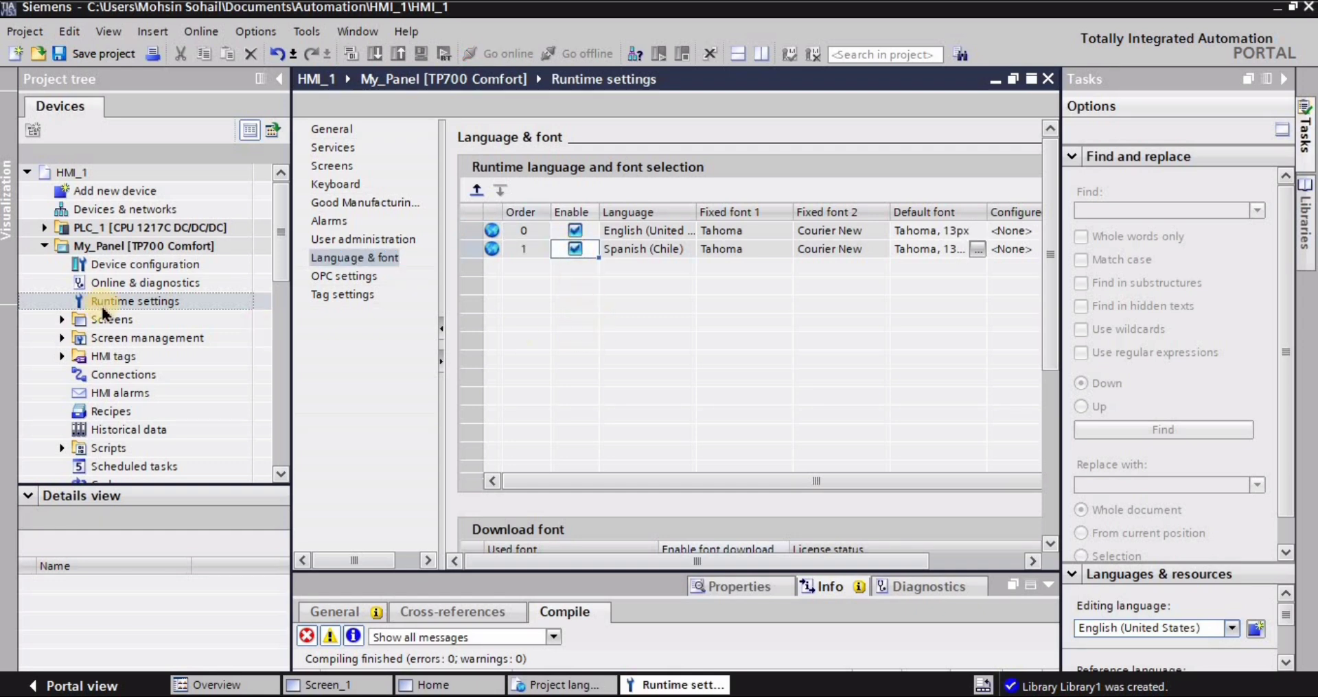
Add a text field reading "English Text" to the middle of the Home screen
left_click(62, 320)
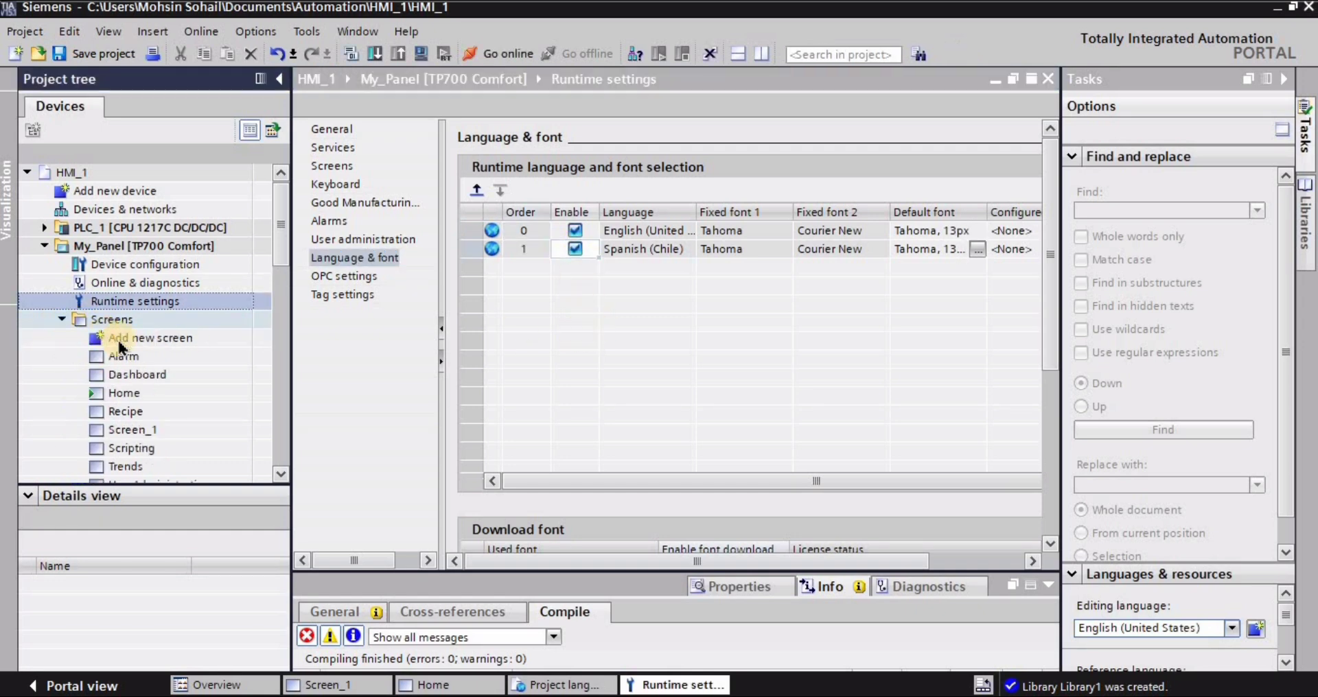
scroll(142, 372, "down", 1)
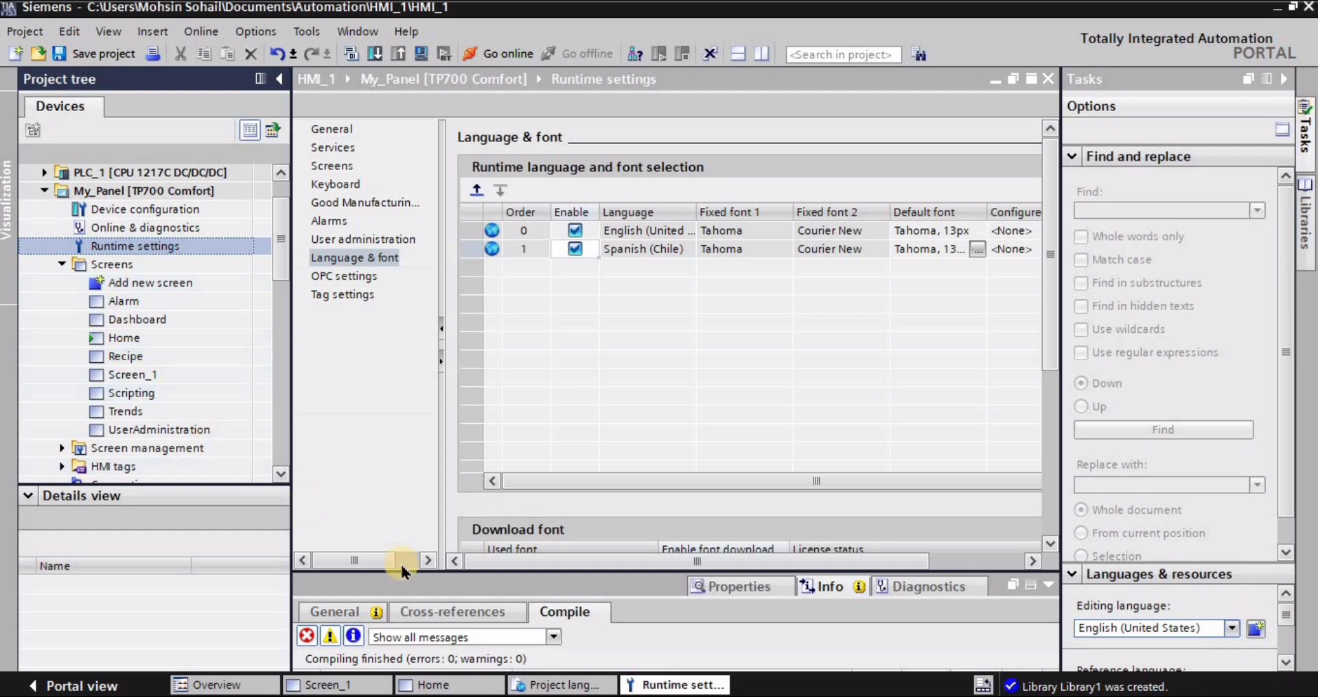
left_click(447, 685)
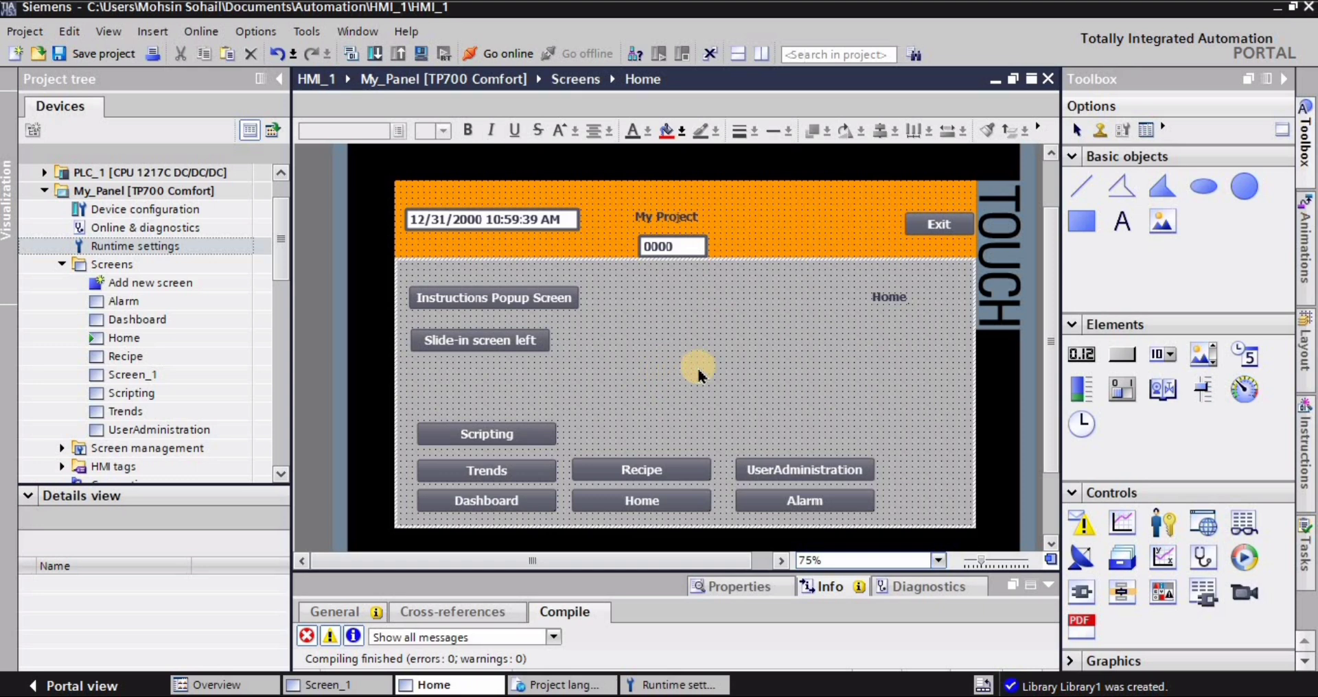
left_click_drag(1130, 229, 665, 361)
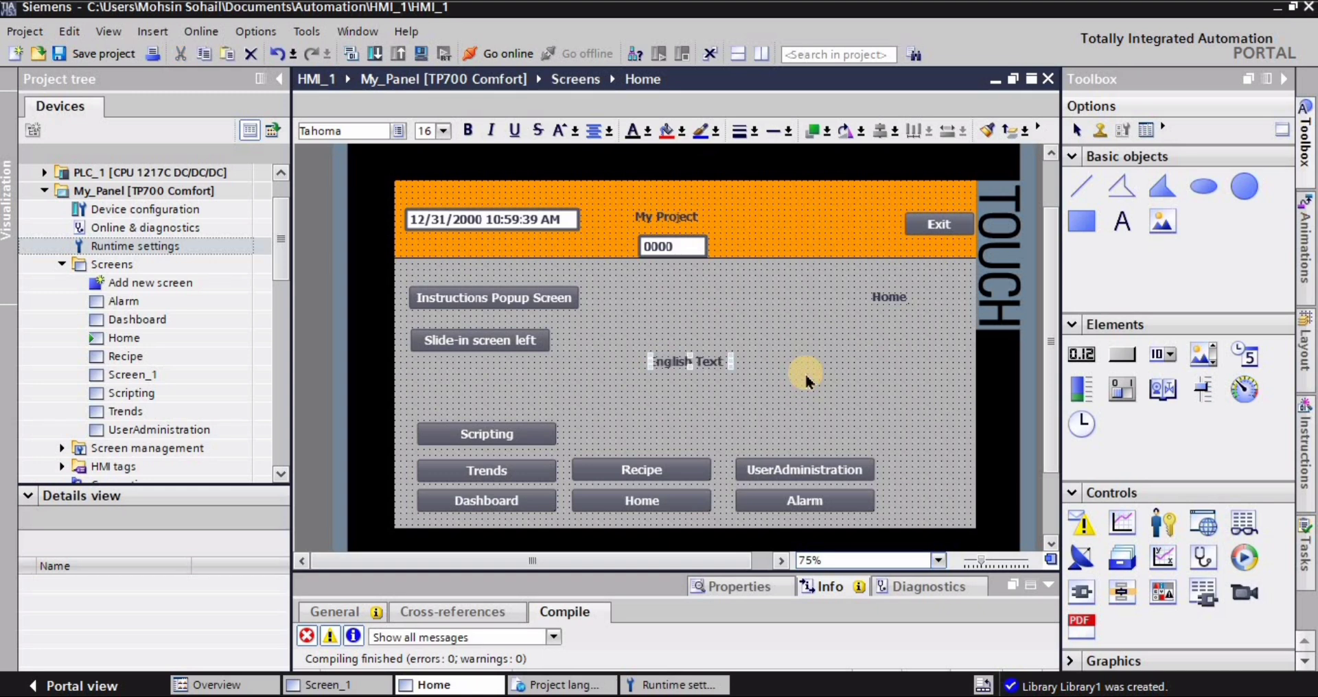
Enter "Spanish Text" as the Spanish (Chile) translation of the new text field
left_click_drag(684, 572, 673, 359)
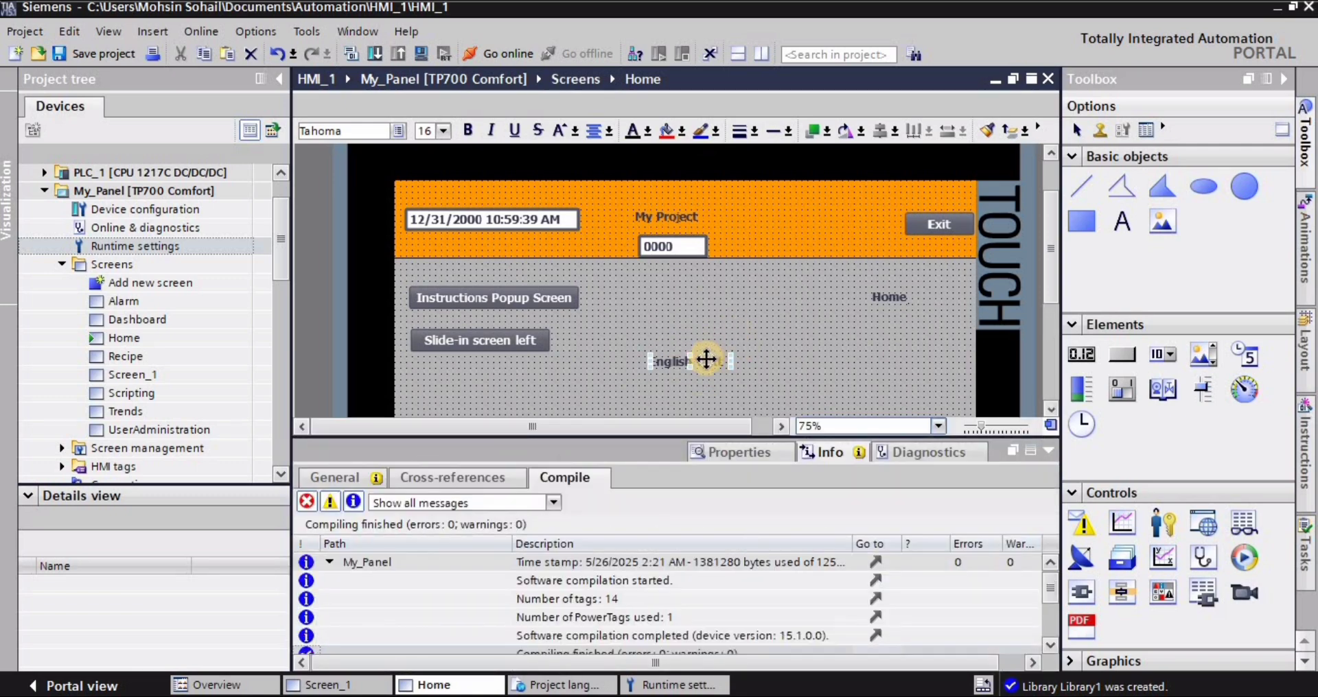
left_click(724, 455)
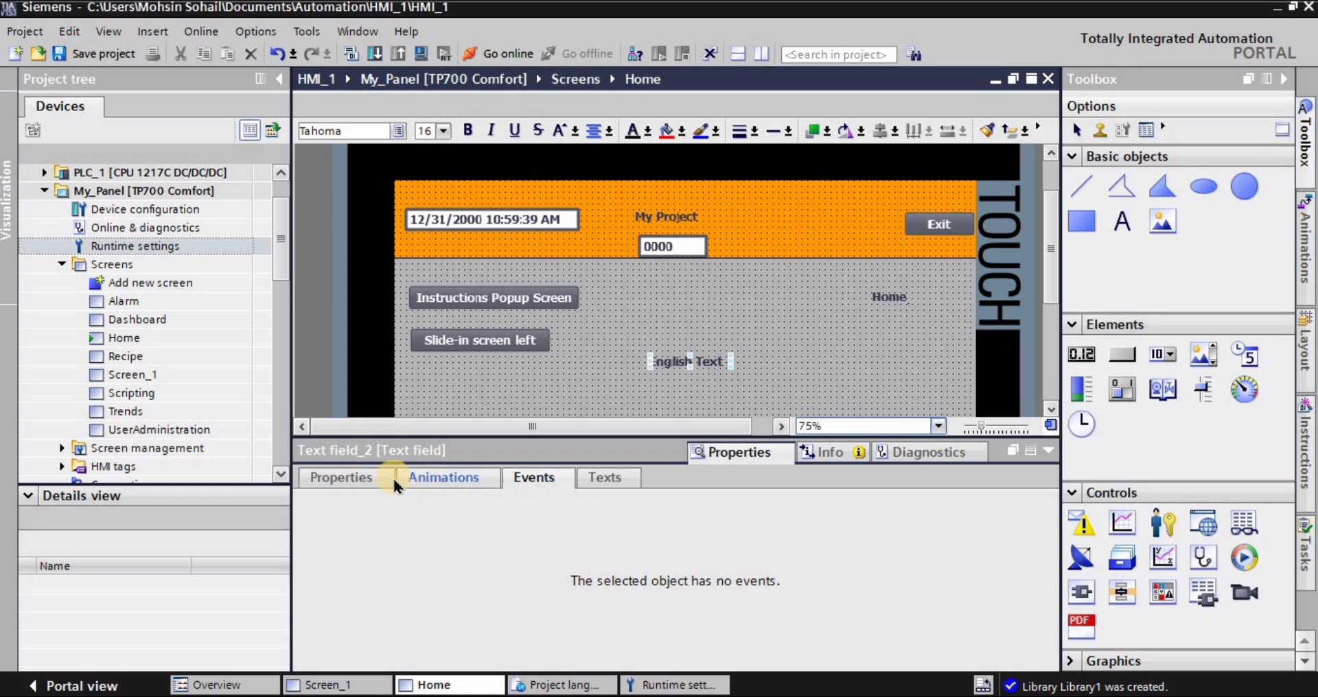
left_click(342, 478)
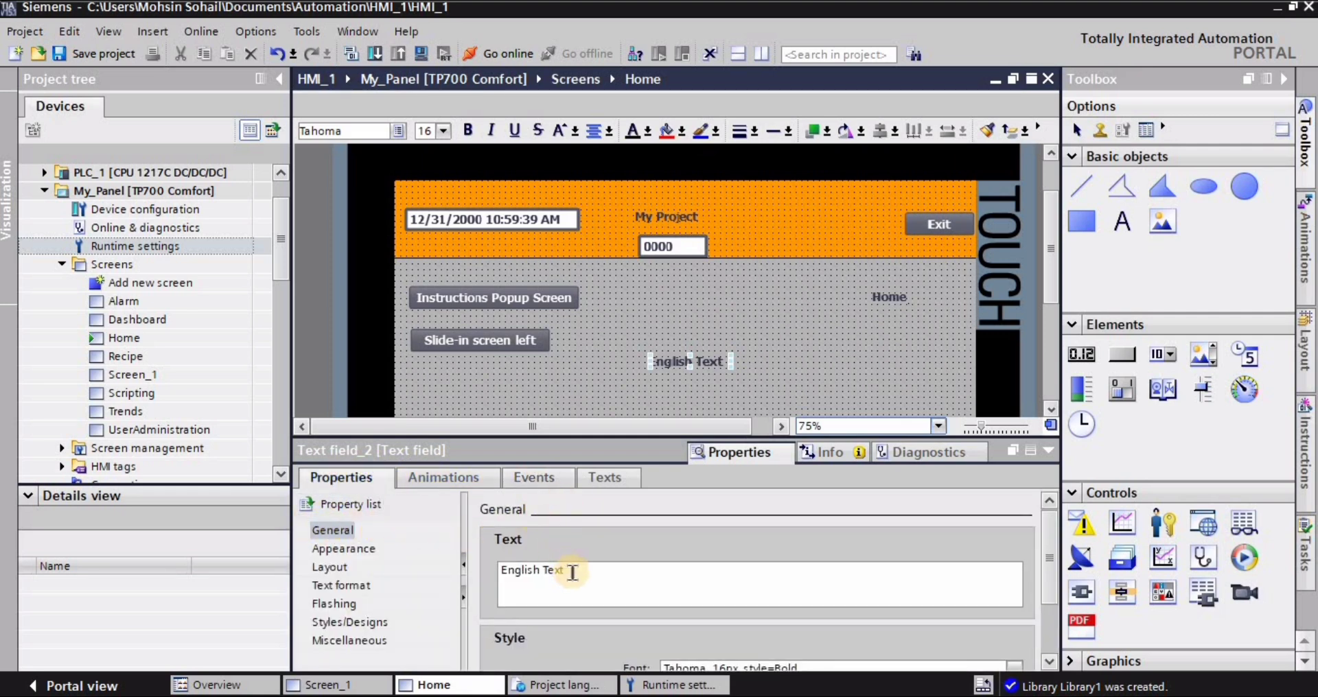
left_click(603, 478)
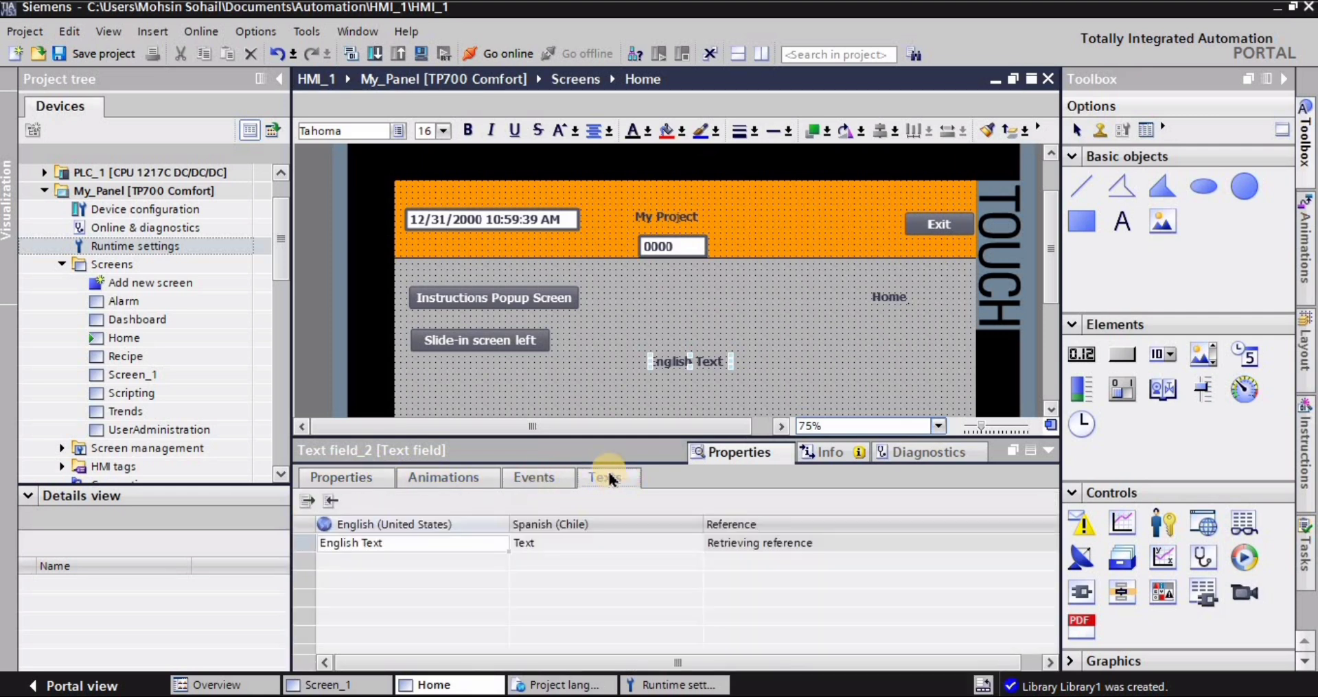
left_click(380, 547)
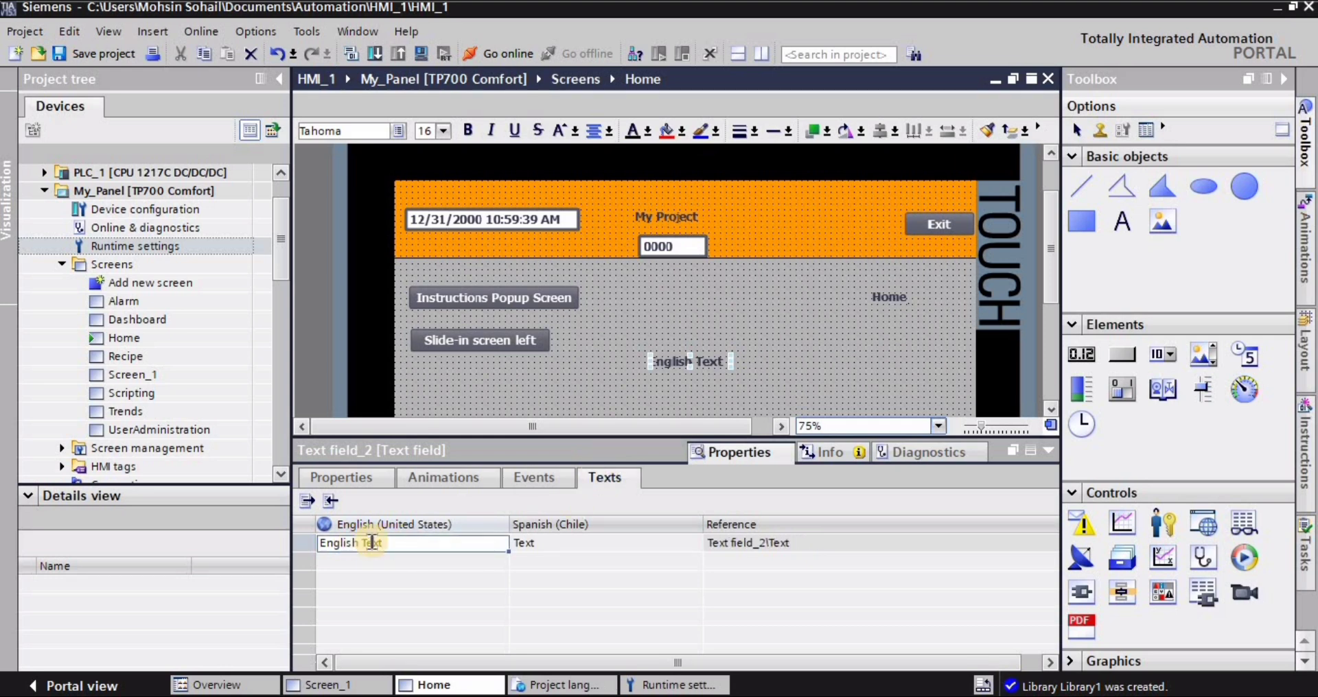
left_click(560, 542)
double_click(560, 542)
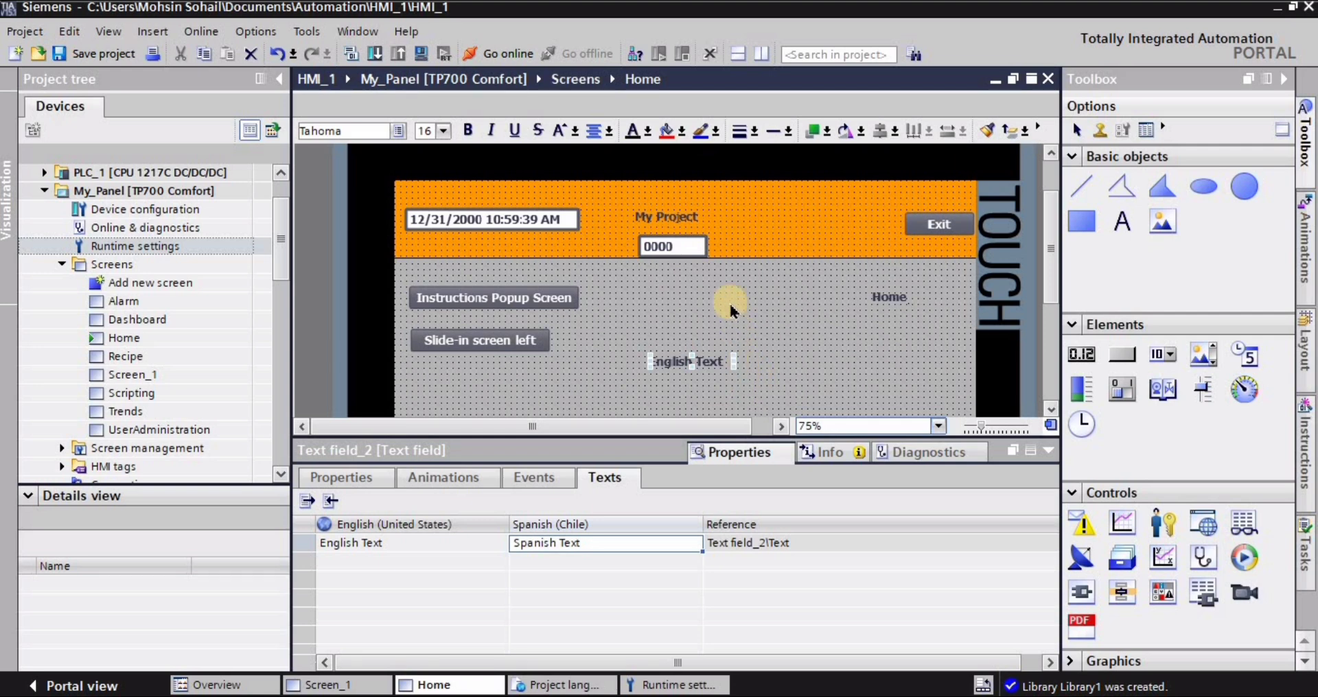
Preview the Home screen with Spanish (Chile) as editing language, and return to English (United States)
left_click(1308, 556)
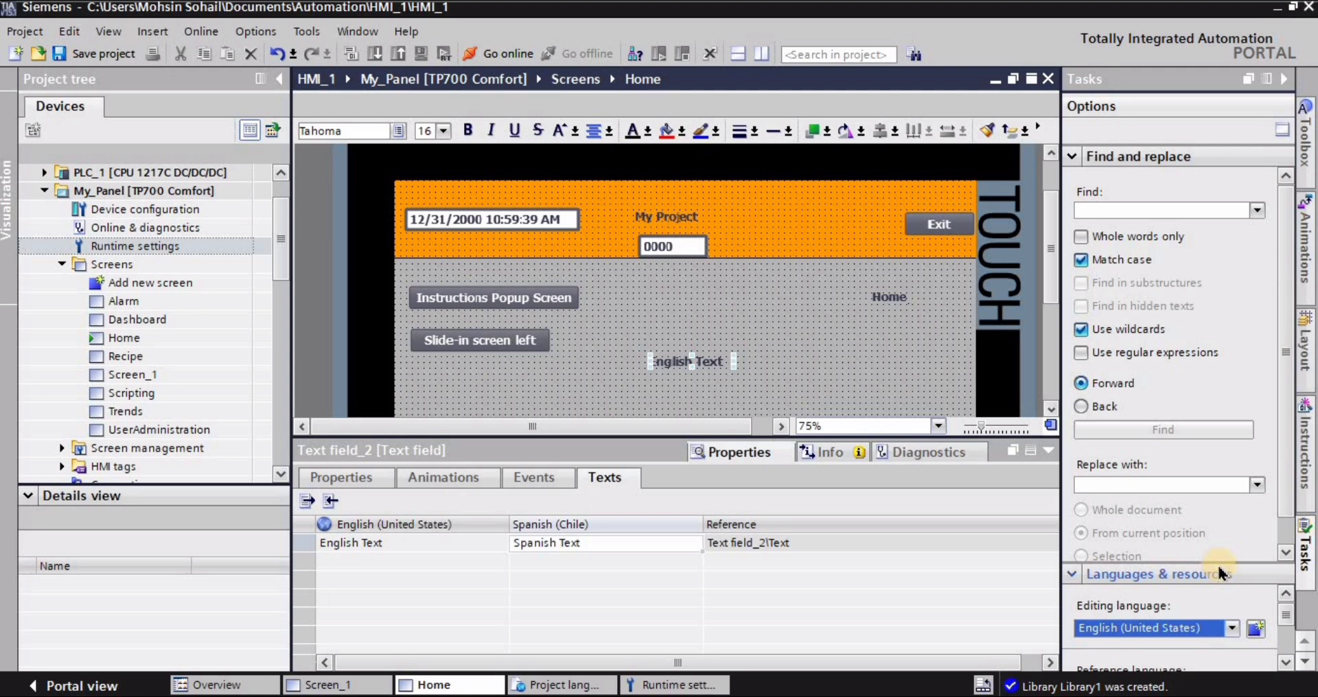
left_click(1217, 572)
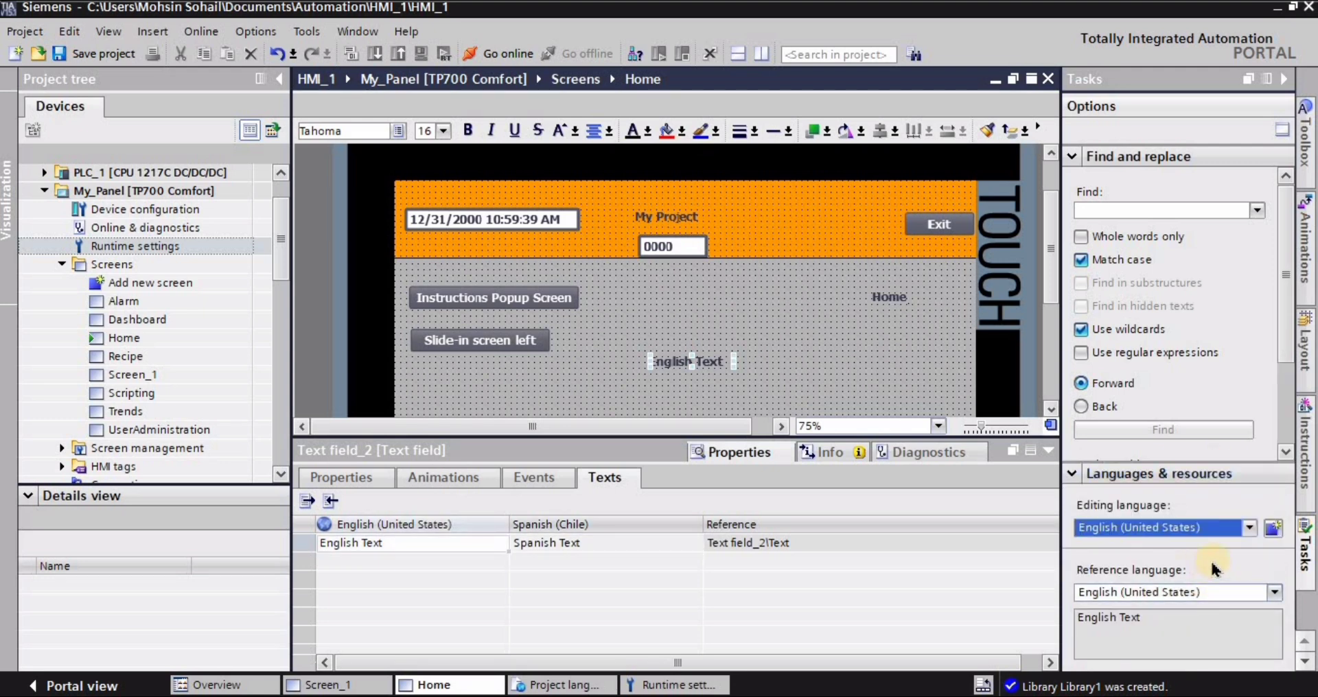
left_click(1250, 527)
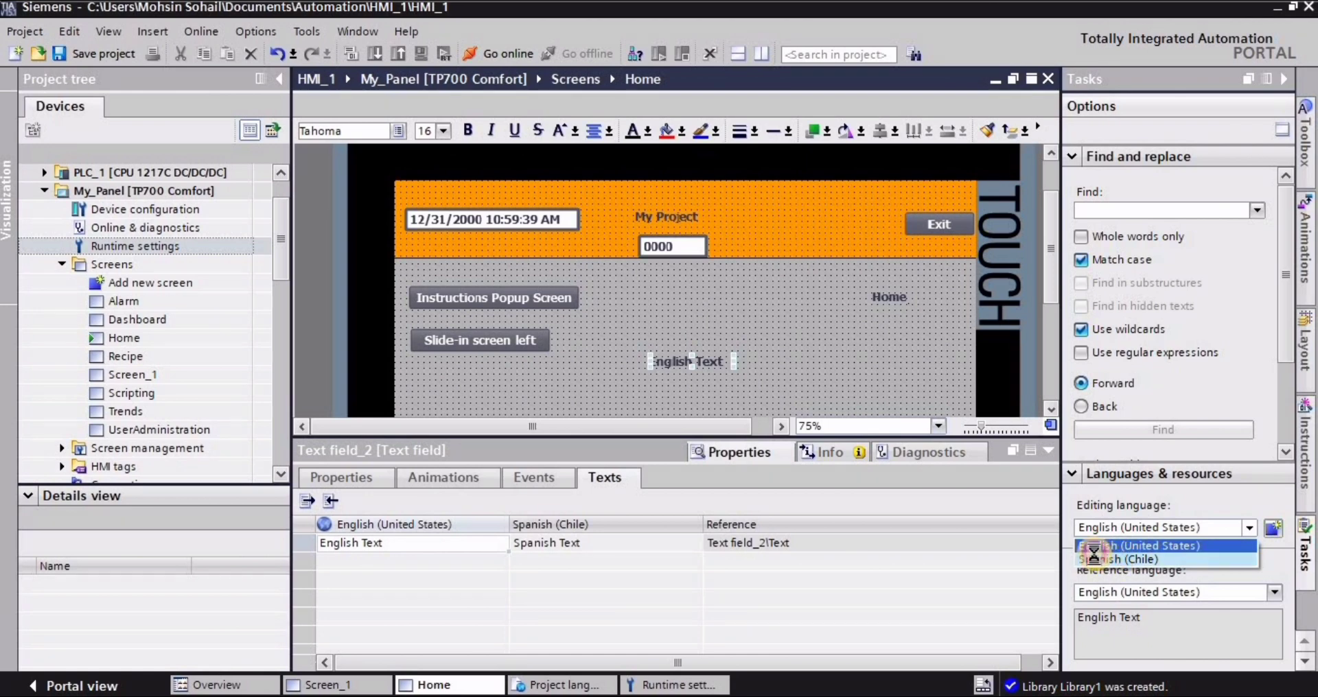
left_click(1119, 559)
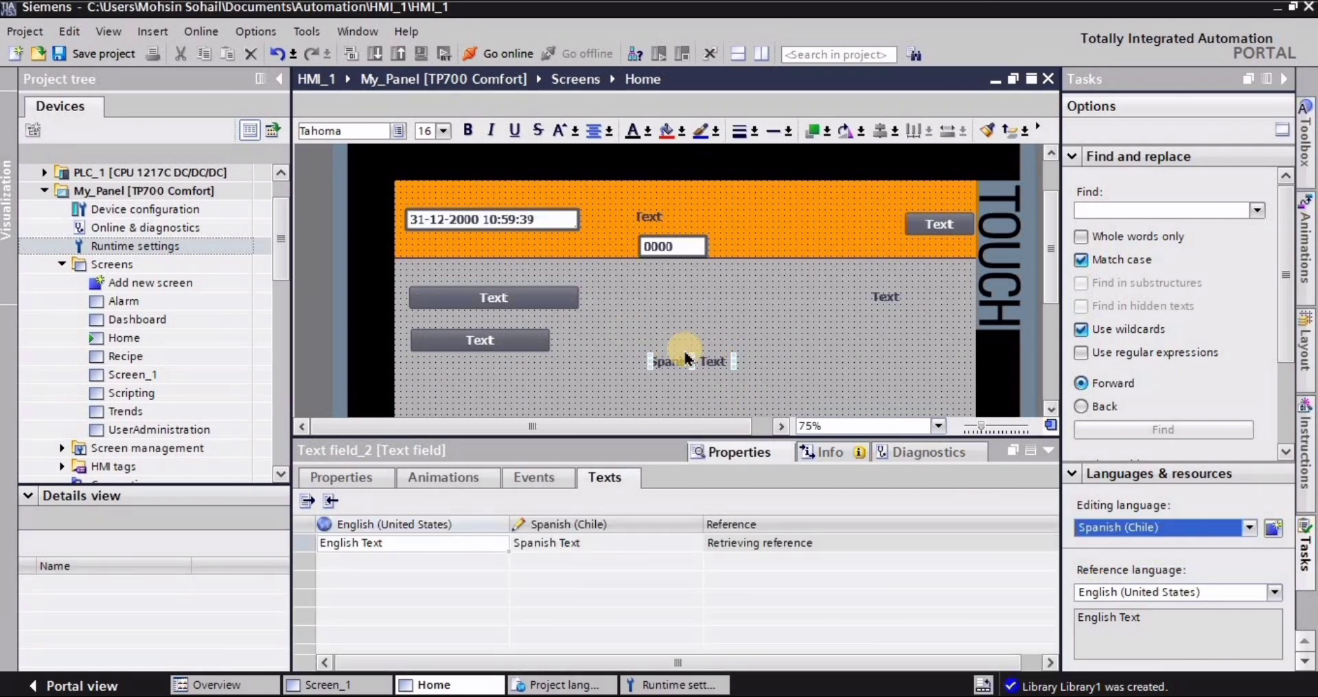
left_click(1214, 533)
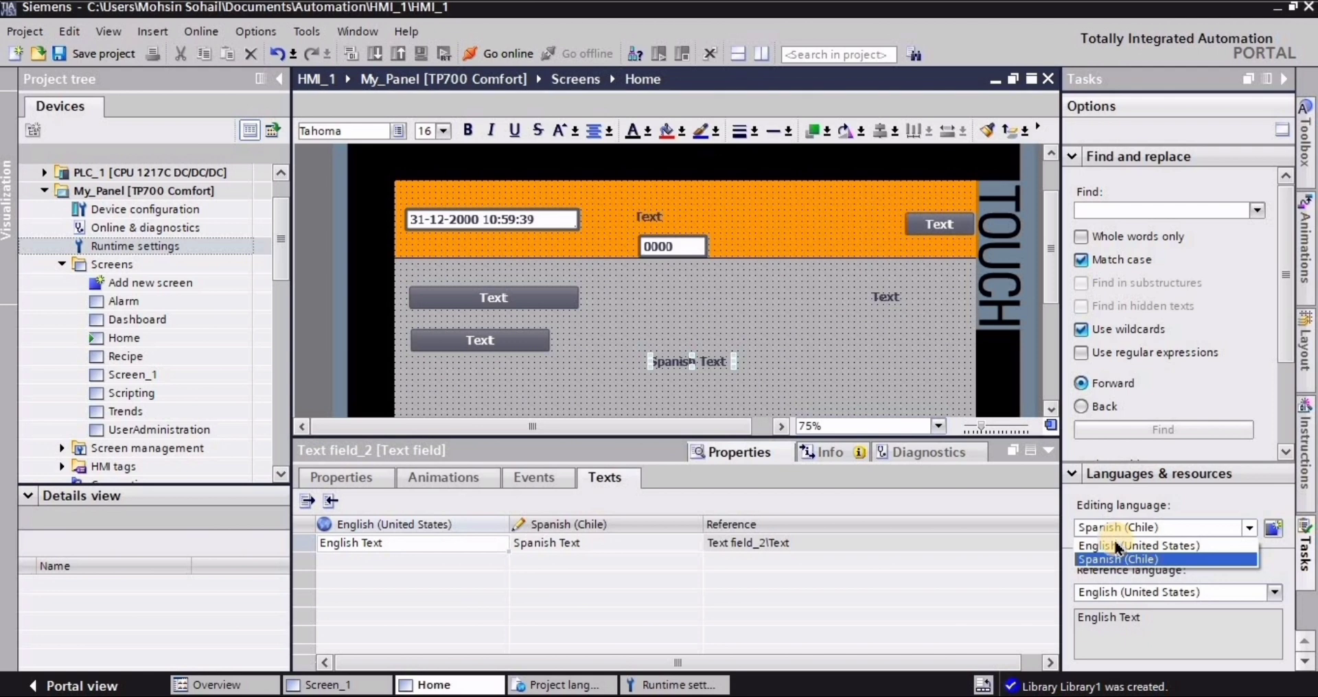
left_click(1118, 547)
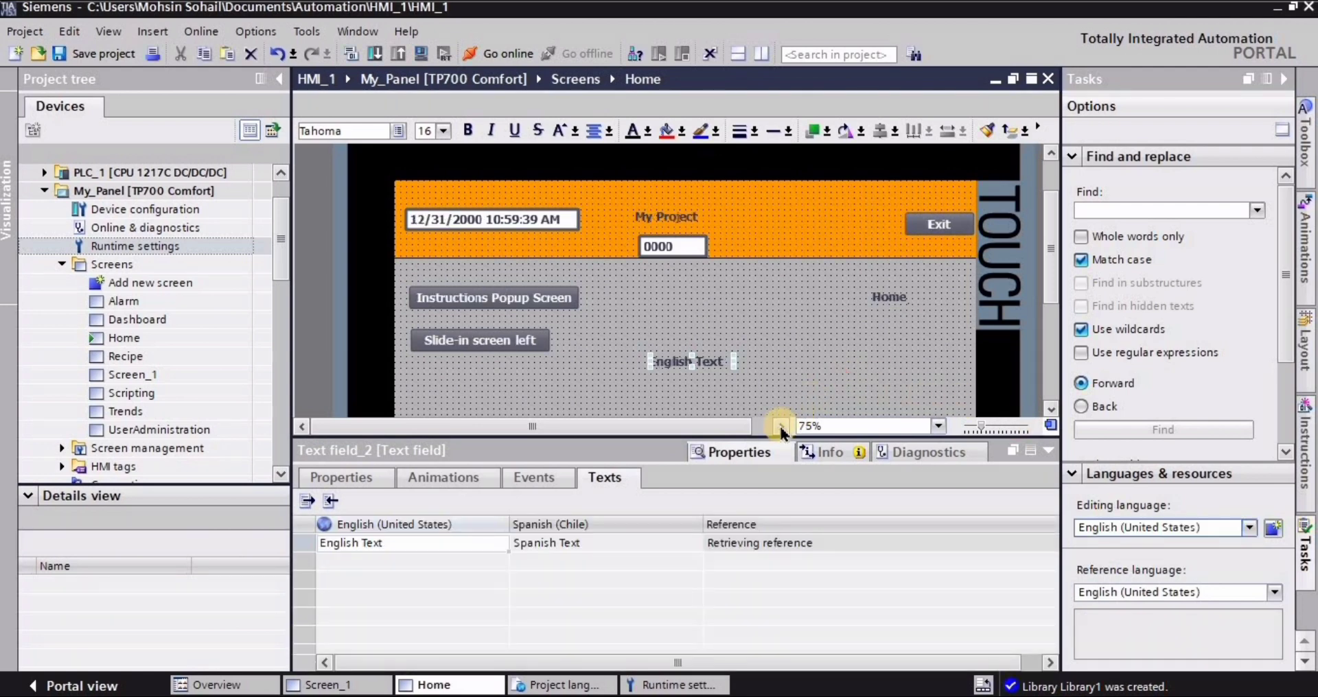
Place a button labelled "English Toggle" below the English Text field and widen it to fit its label
left_click_drag(759, 440, 1272, 545)
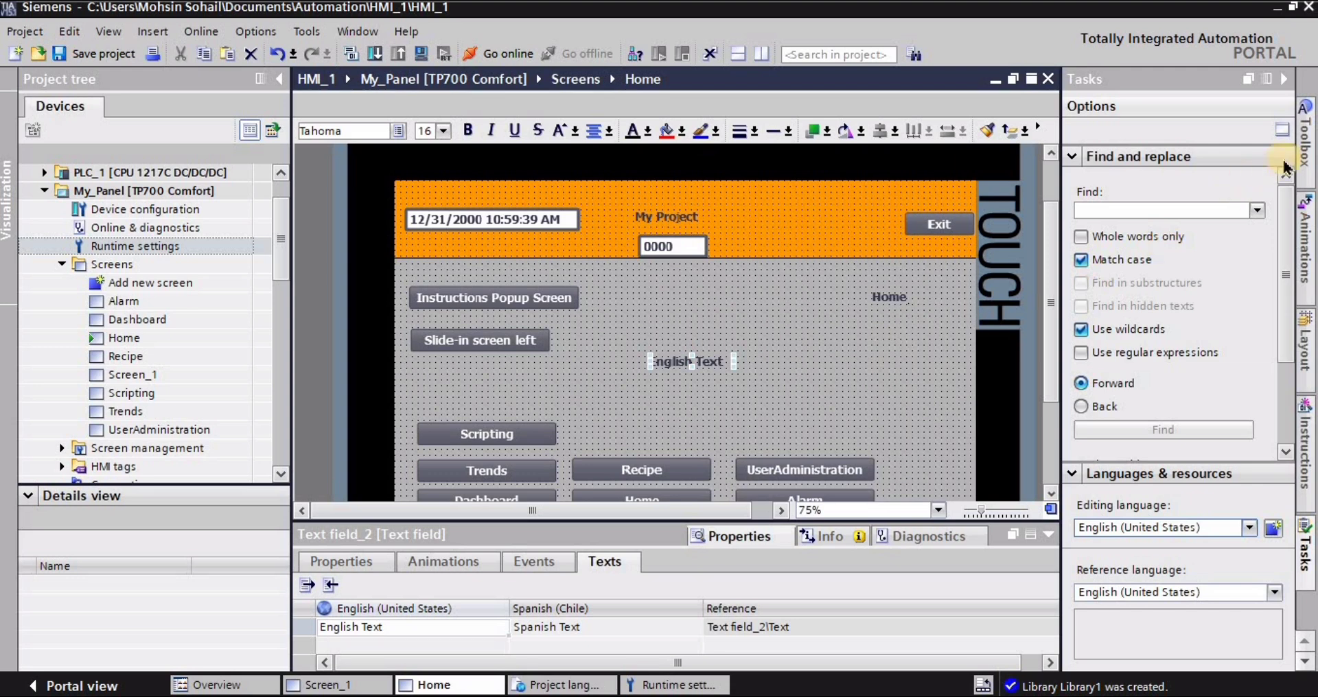
left_click(1304, 137)
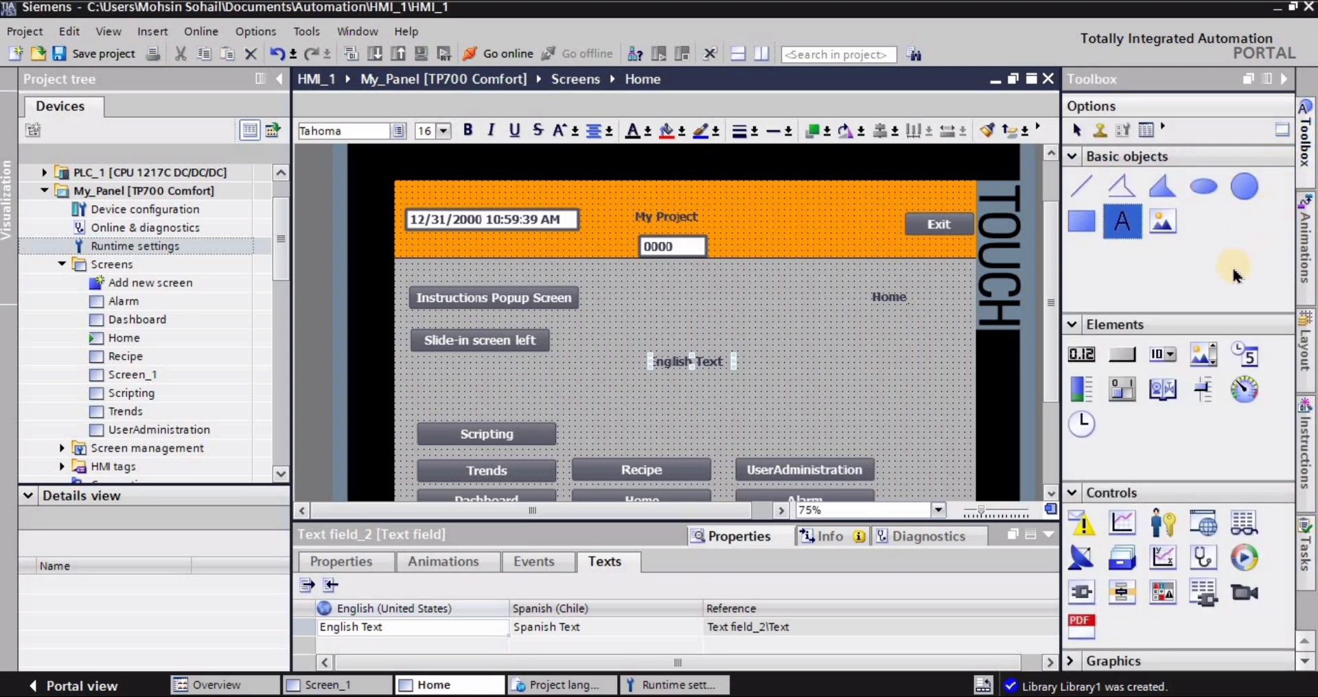
left_click_drag(1118, 363, 689, 389)
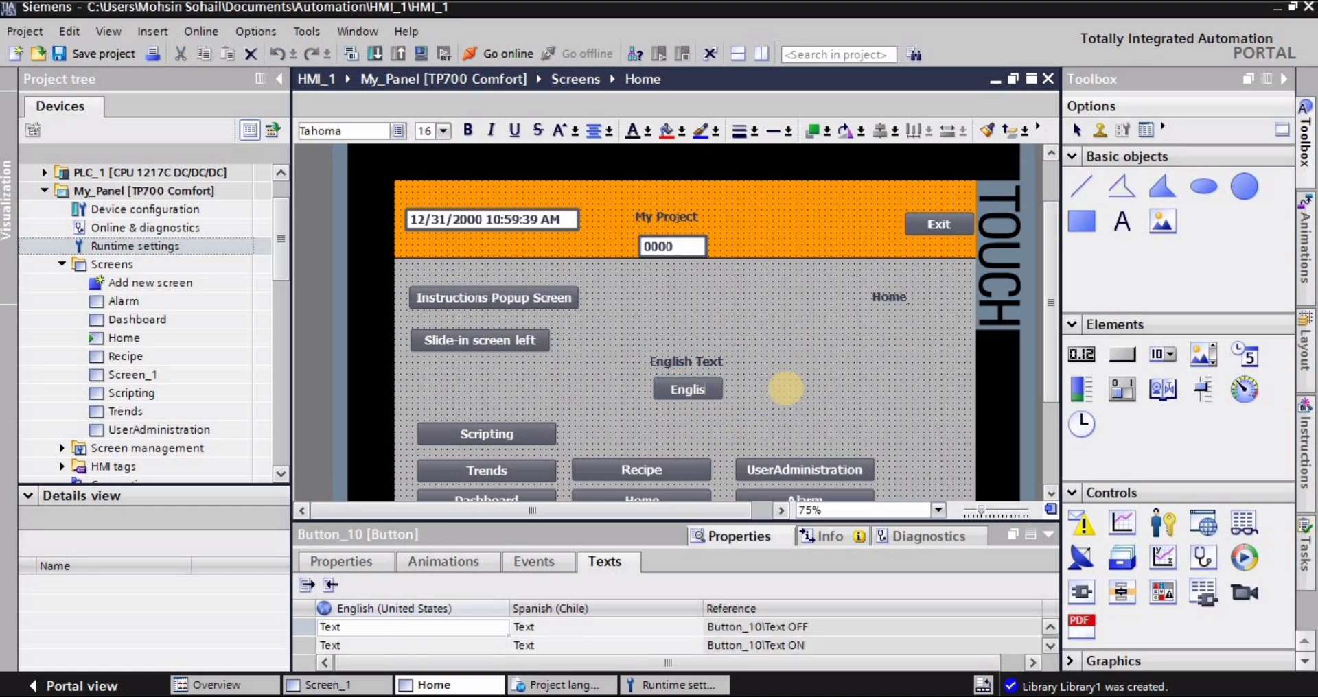
type("ggle")
left_click(714, 385)
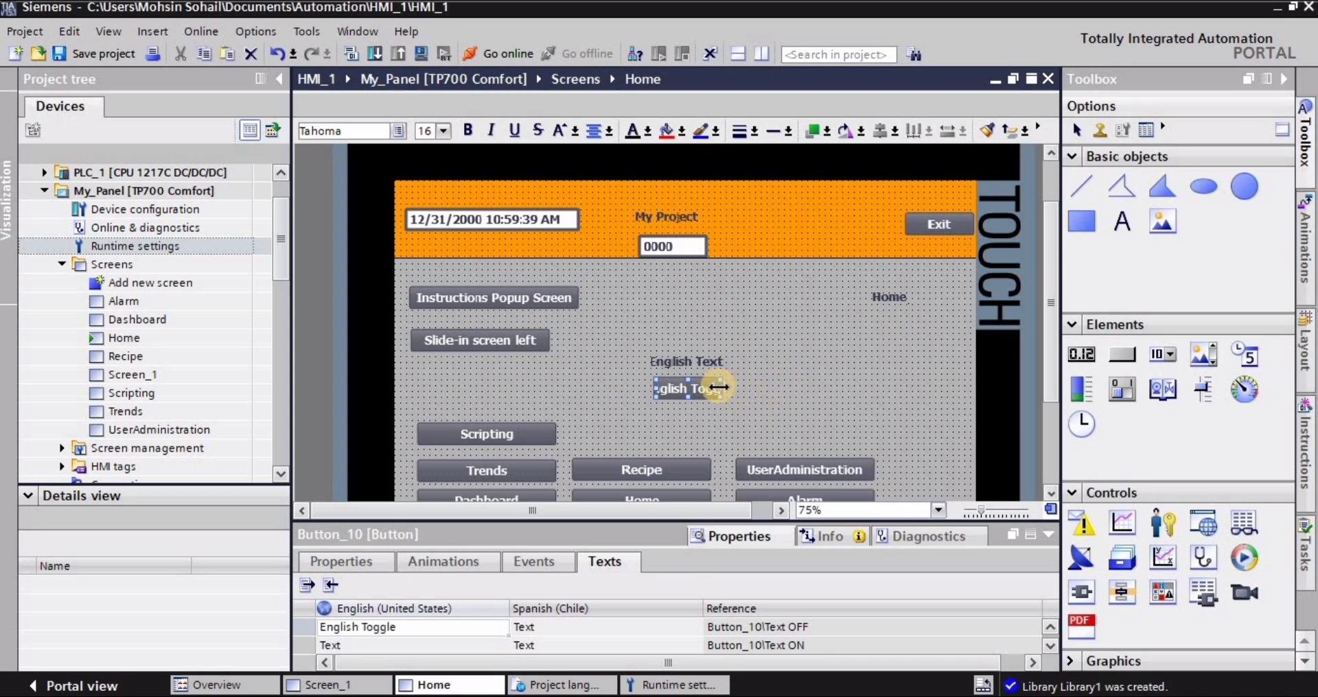
left_click_drag(720, 389, 686, 404)
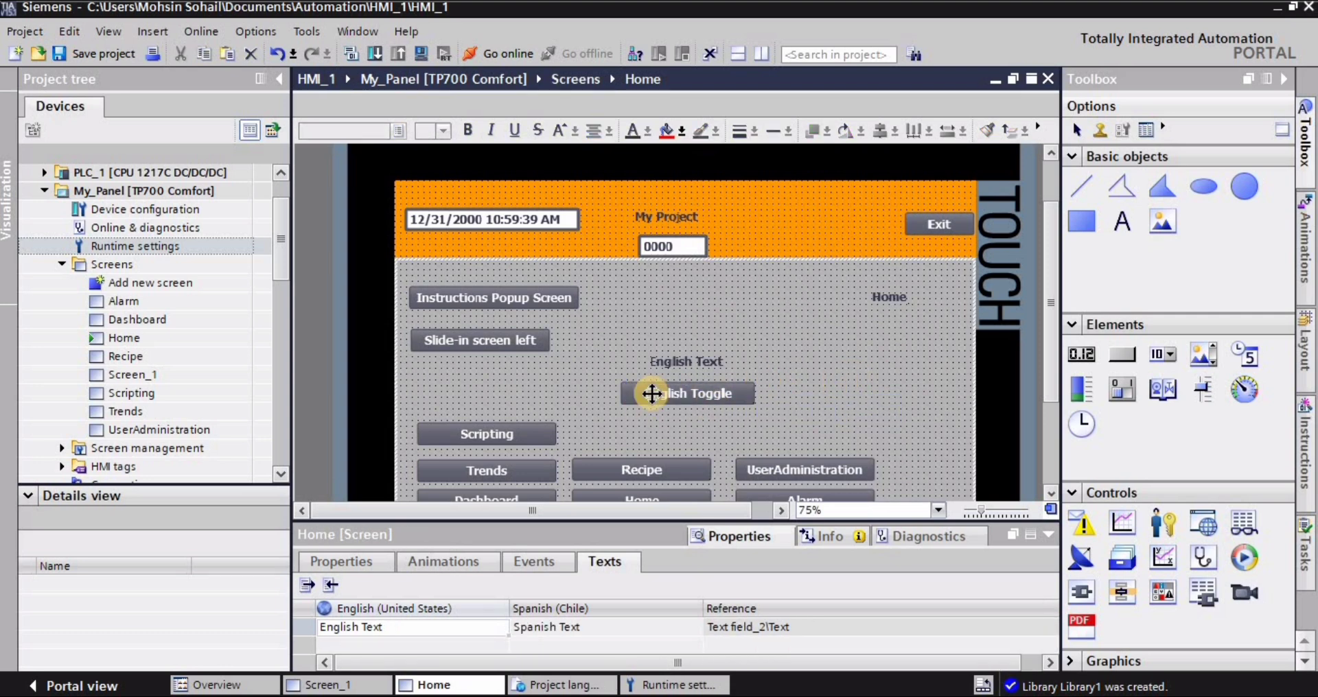
left_click(729, 427)
left_click(704, 394)
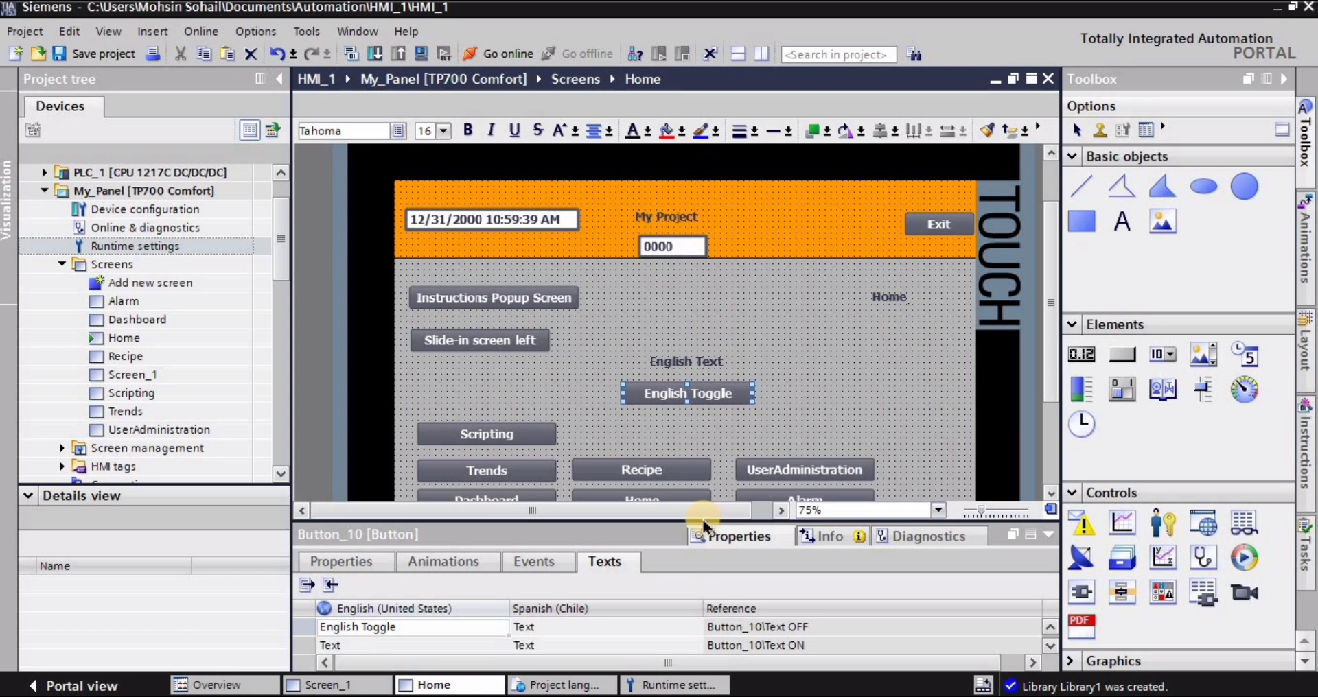
Set the English (United States) ON text of the toggle button to "English Toggle"
left_click_drag(694, 520, 735, 436)
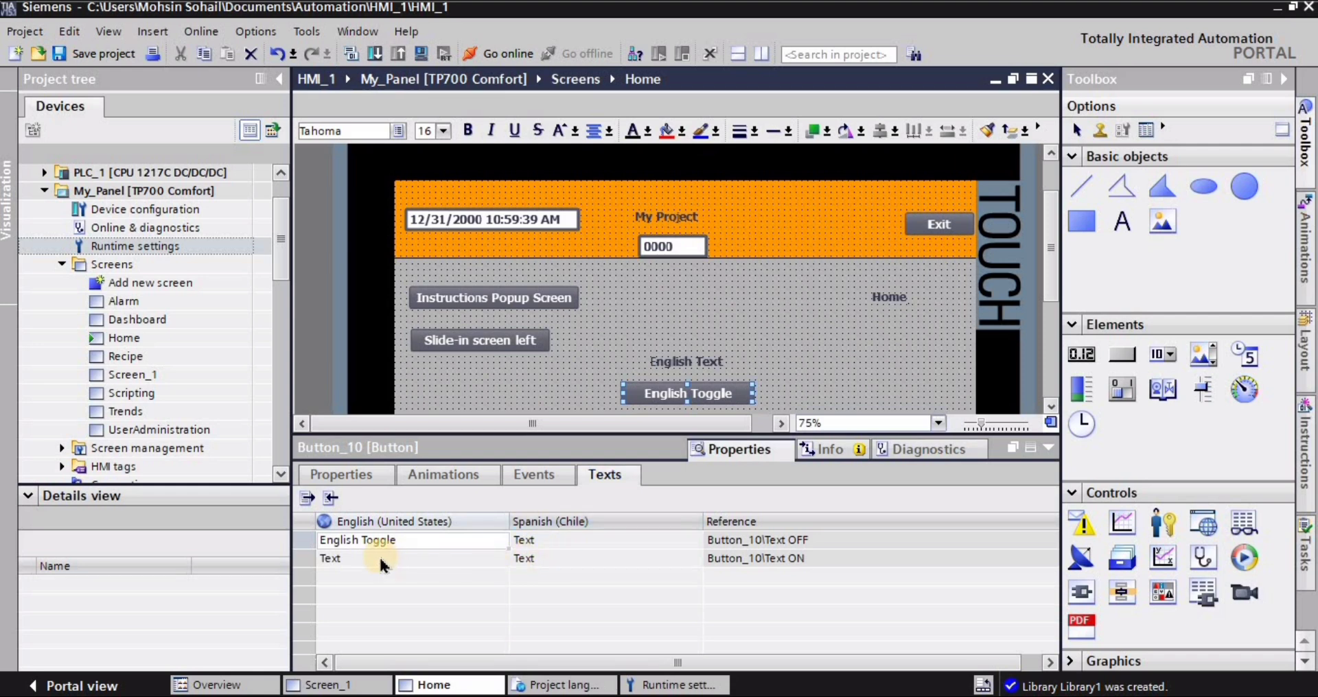
left_click(348, 561)
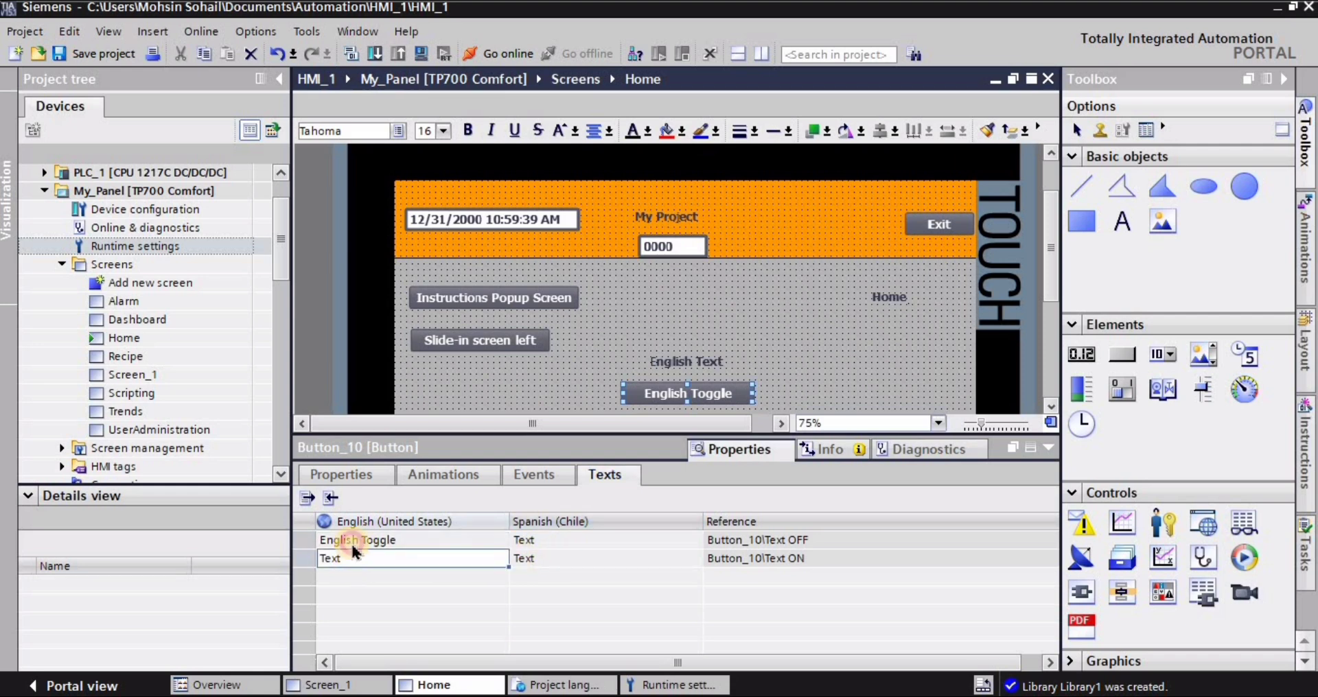
double_click(376, 553)
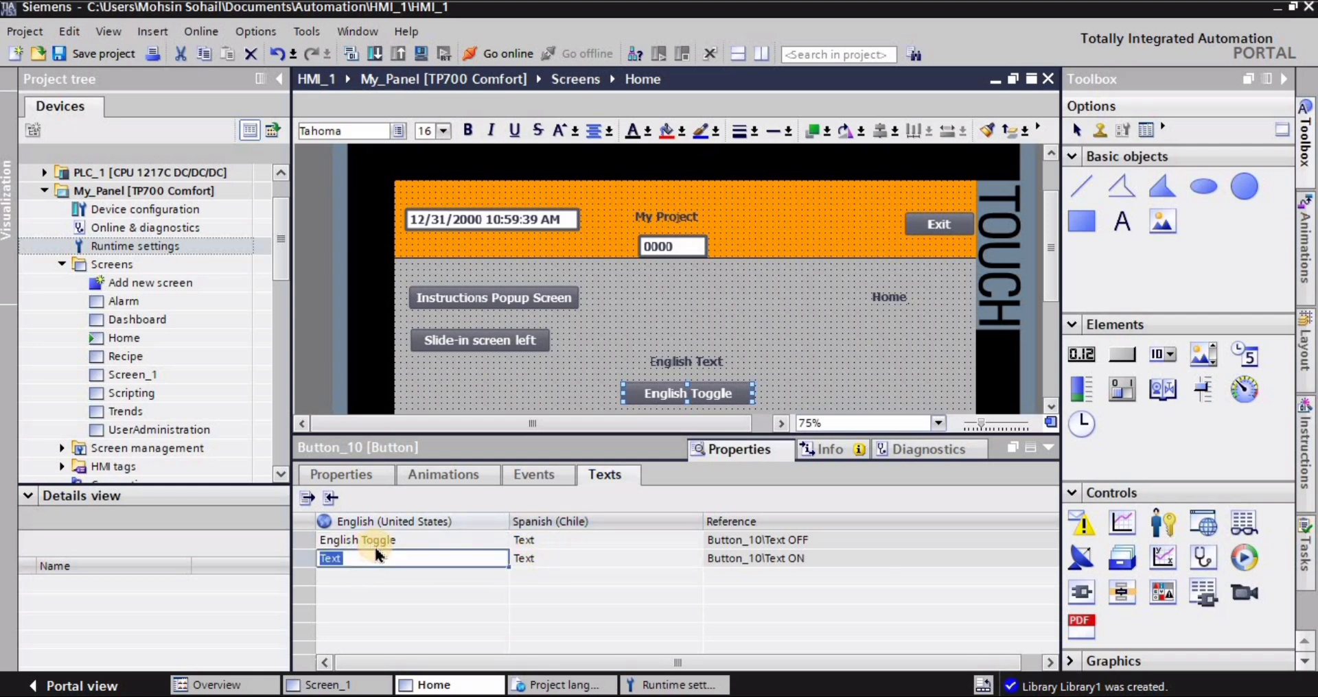
type("English Toggl")
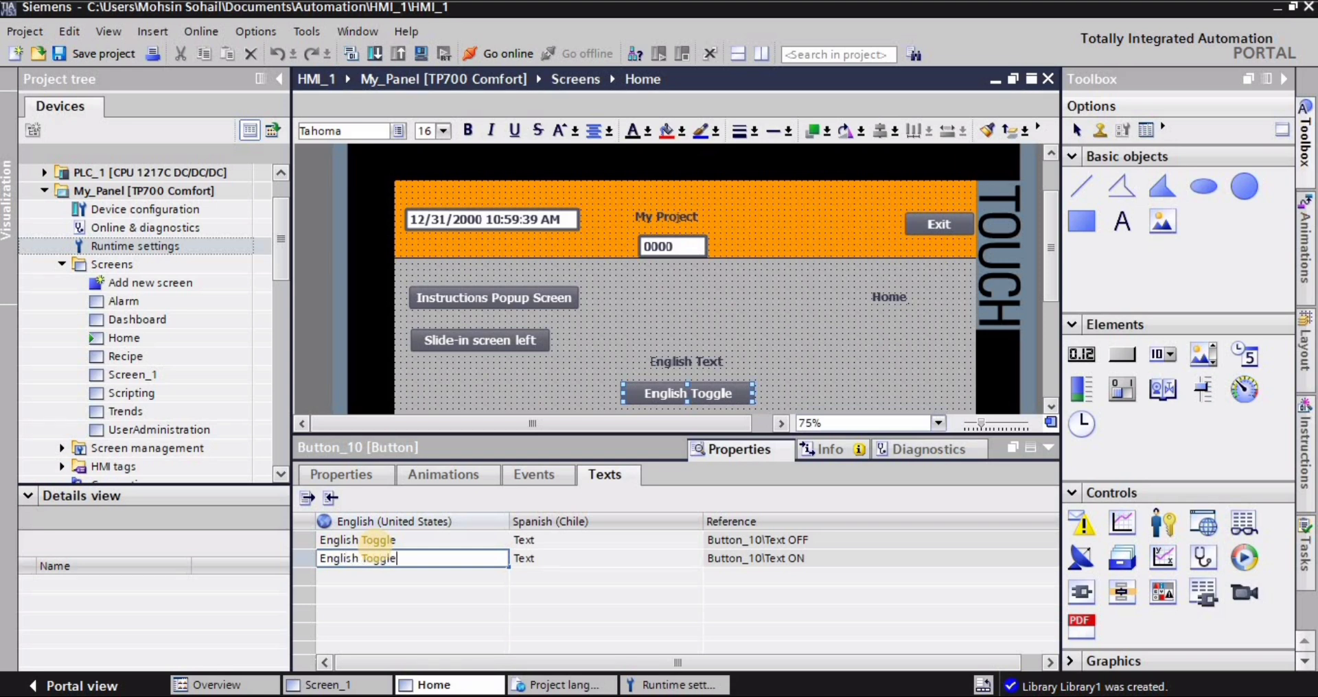
left_click(378, 541)
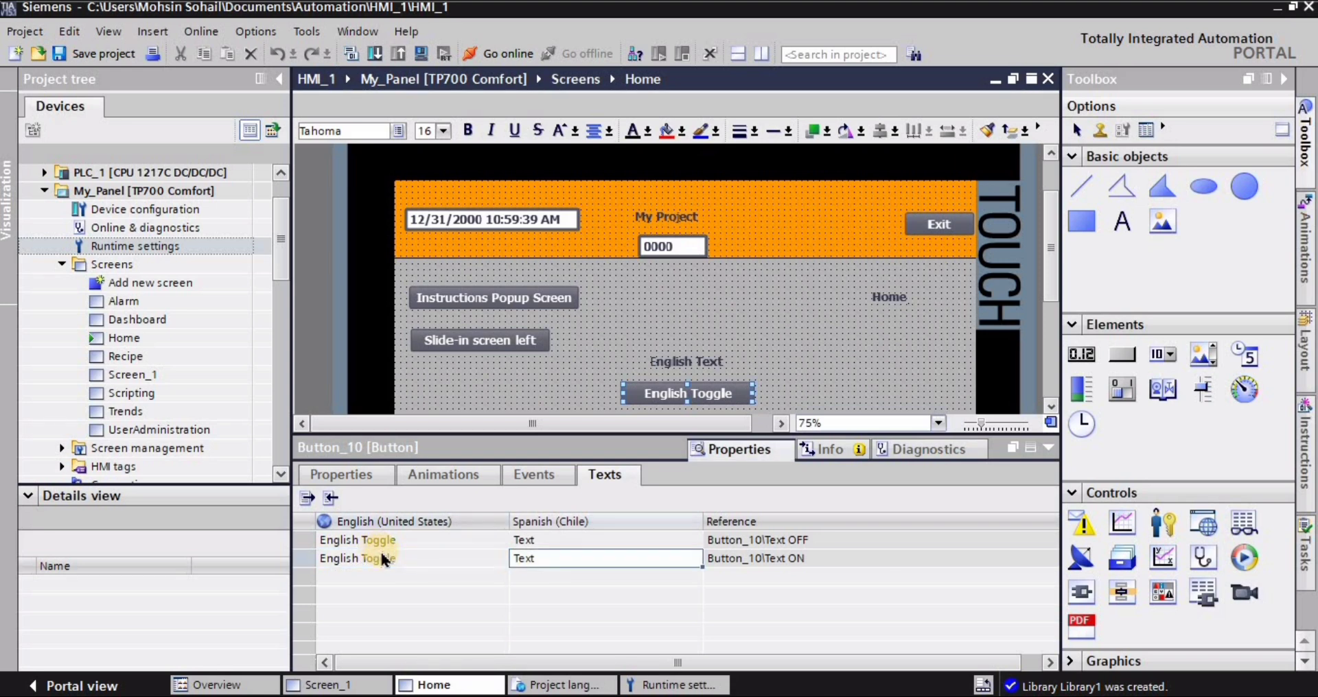
Enter "Spanish Toggle" as the Spanish (Chile) translation of both the OFF and ON texts of the button
left_click(515, 542)
left_click(576, 544)
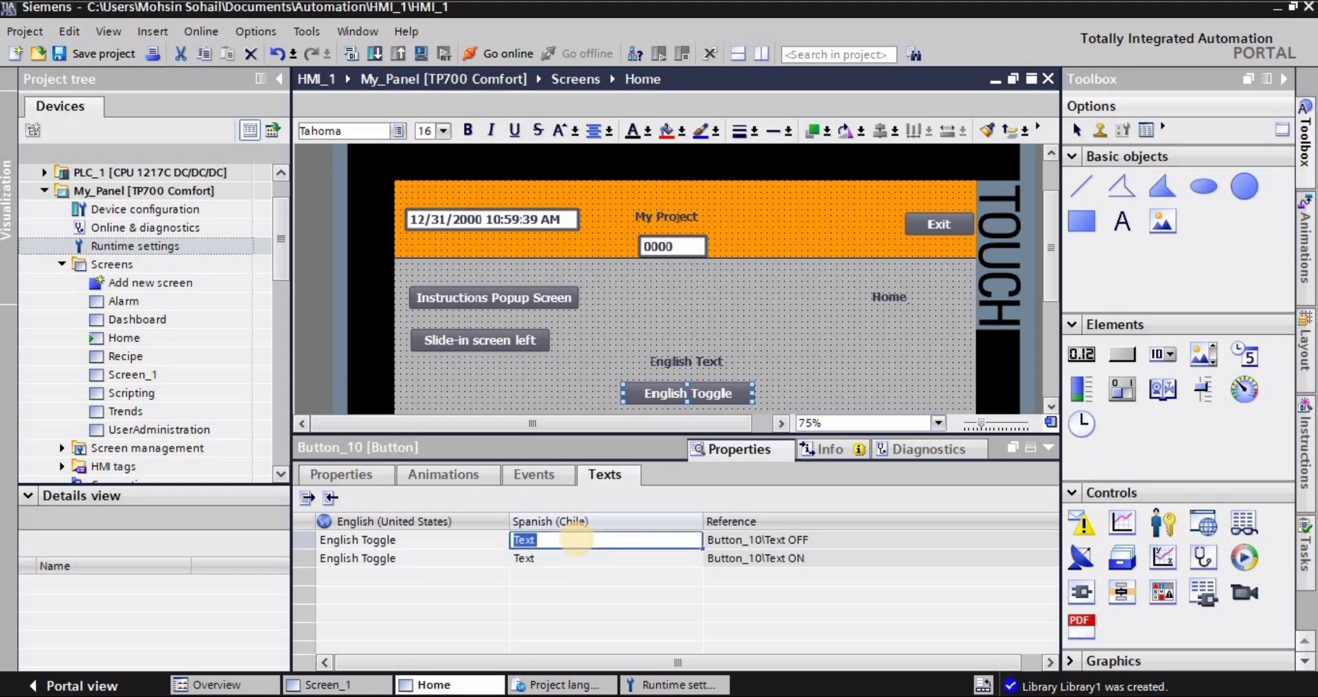
type("Spanish Toggl")
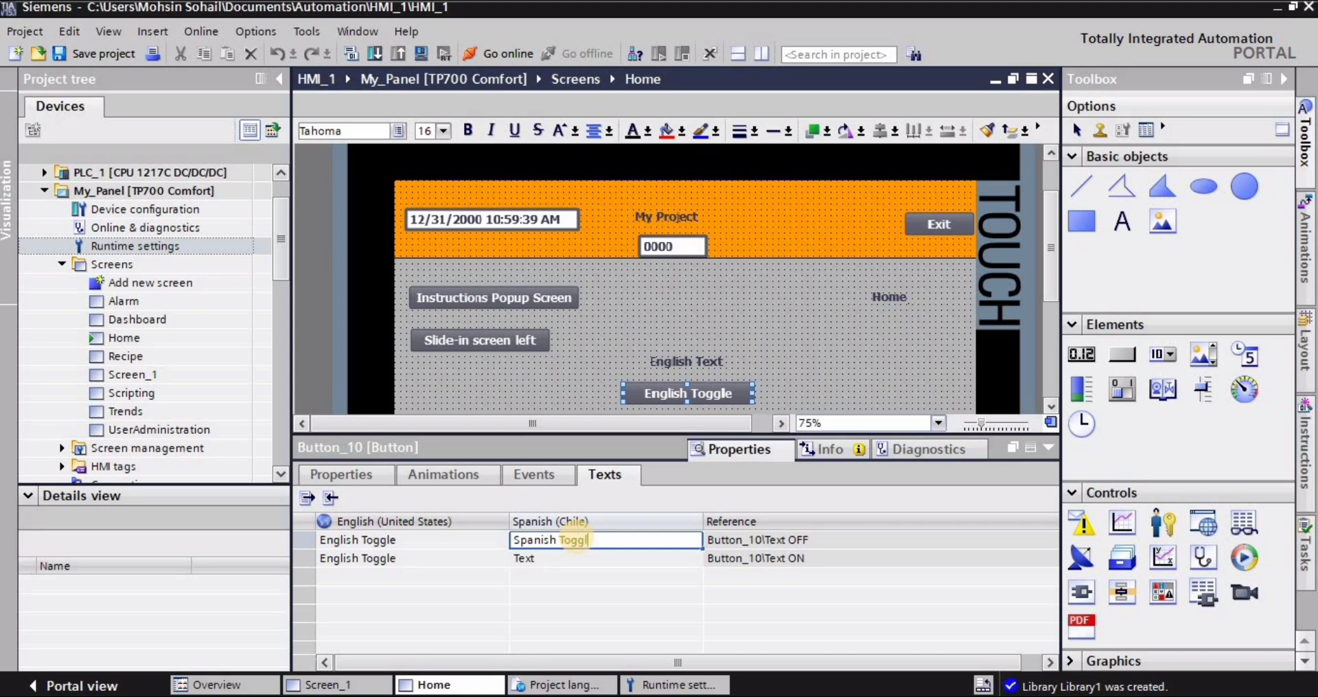
key("Return")
type("Spanish Togg")
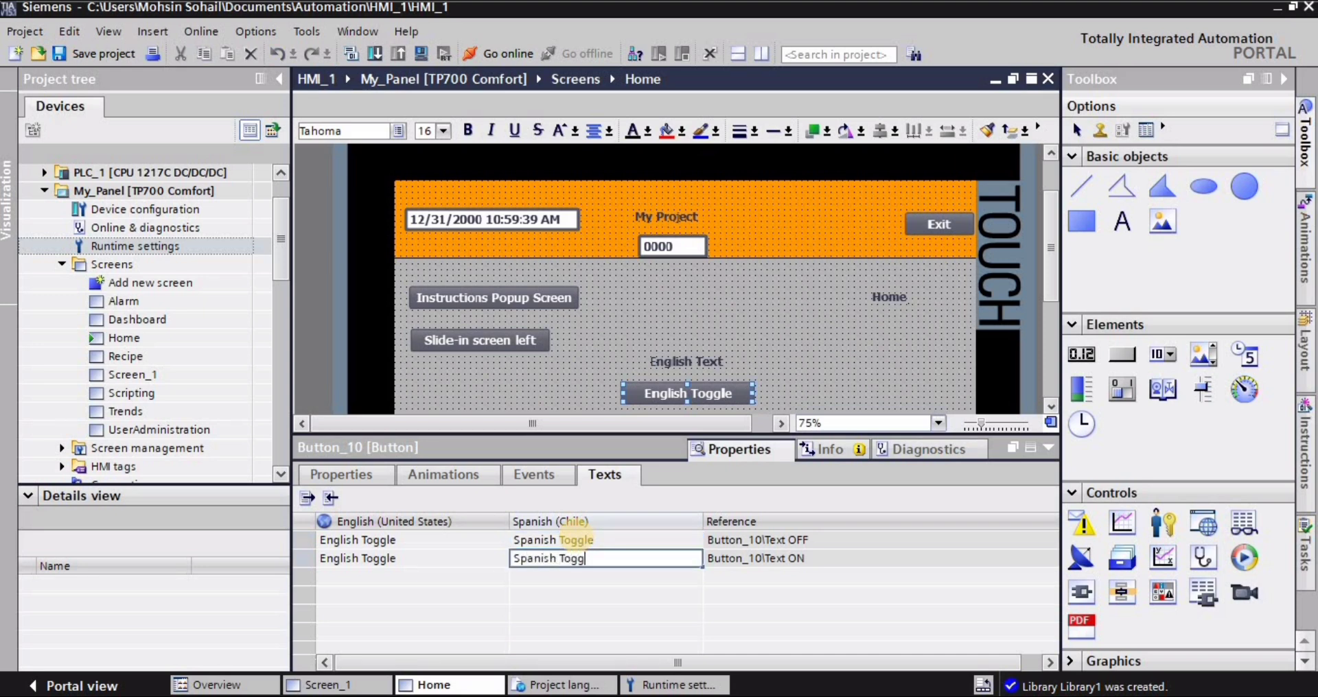
type("le")
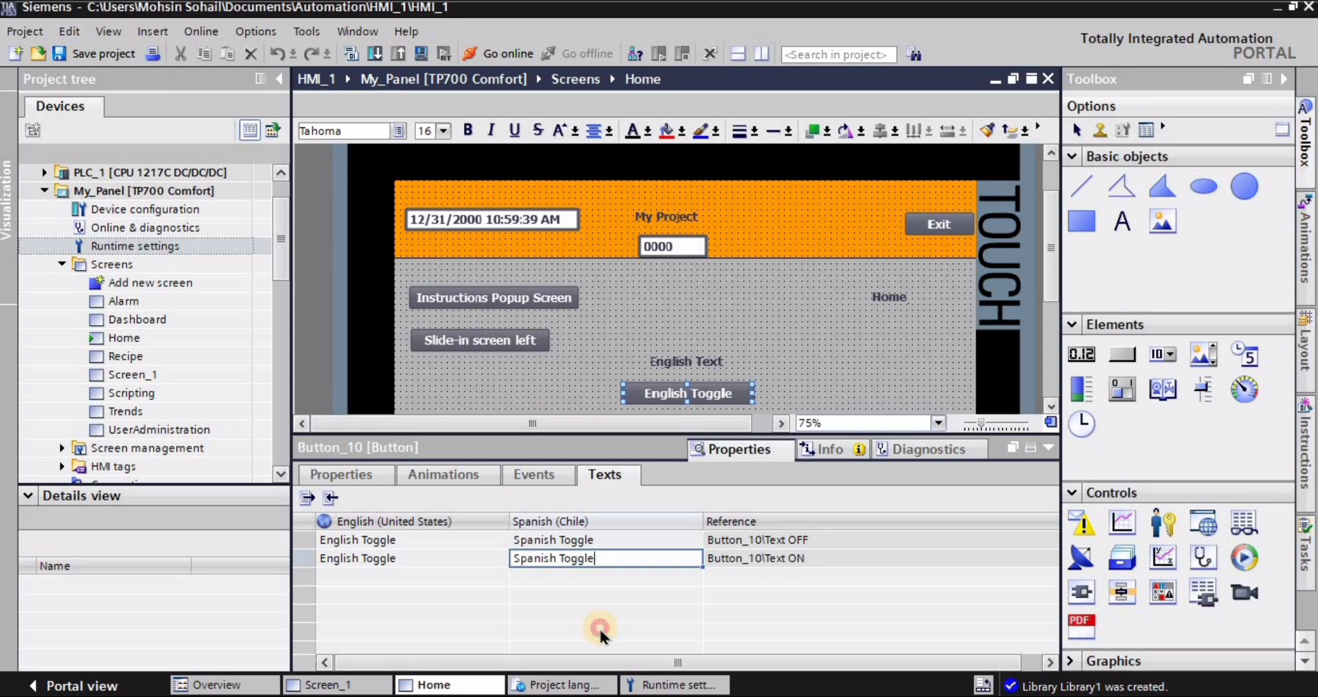
left_click(623, 632)
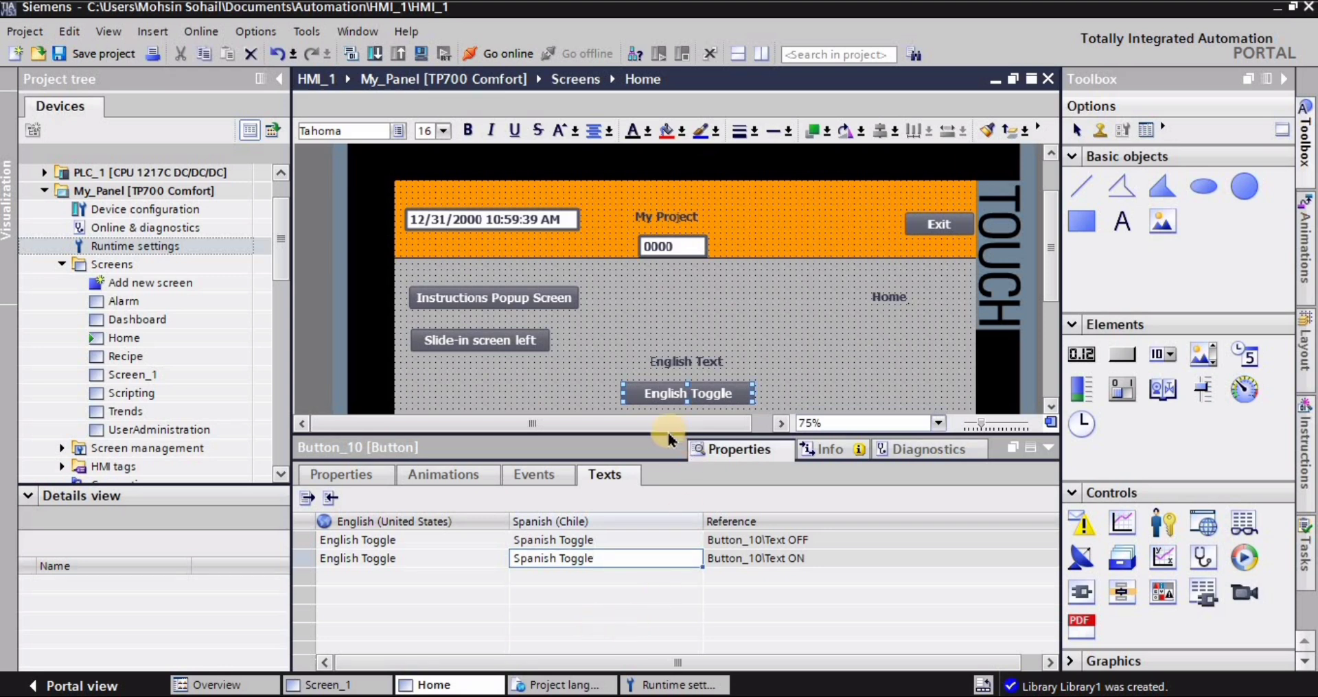
Assign the SetLanguage system function to the button's Press event, with Toggle as the language
left_click(520, 474)
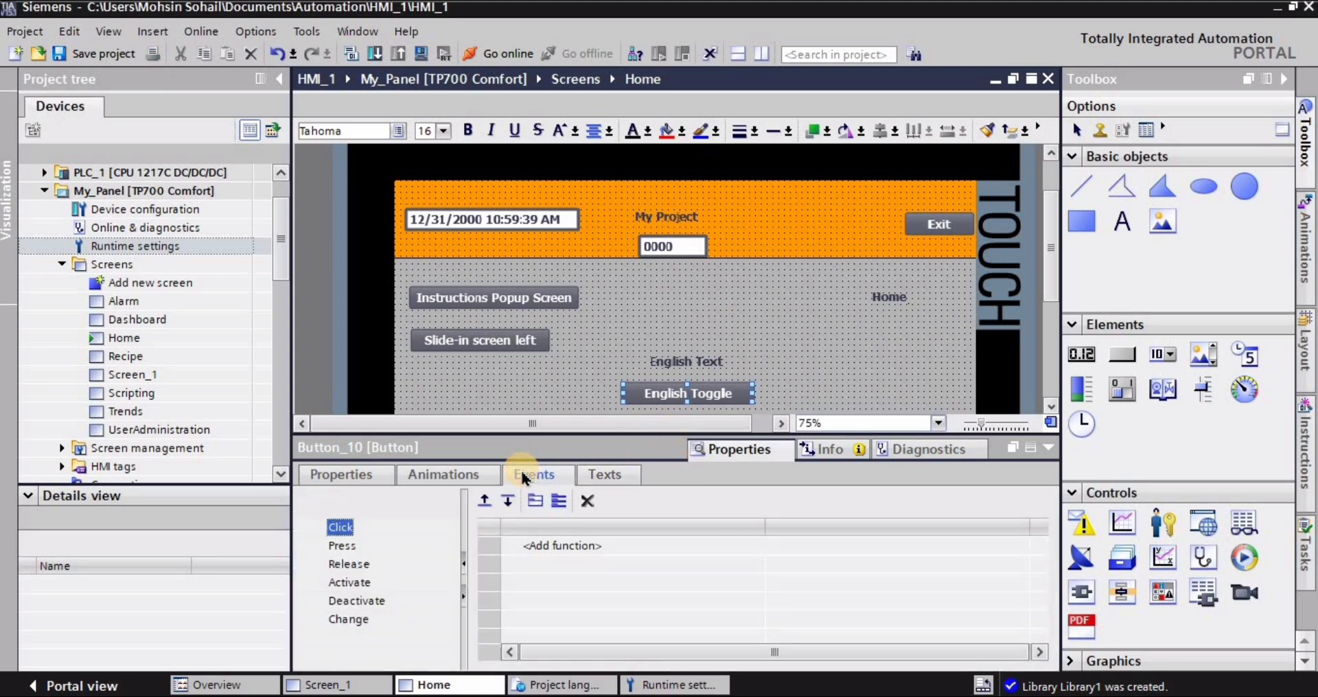
left_click(347, 547)
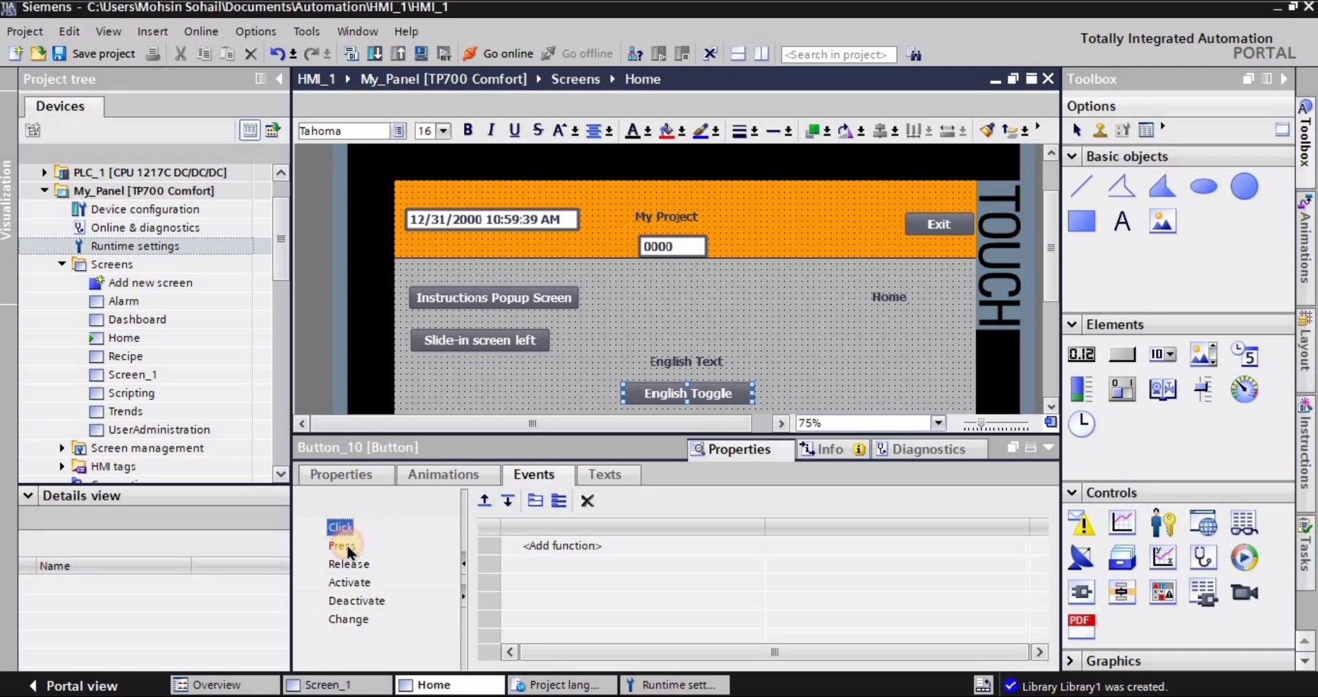
left_click(650, 546)
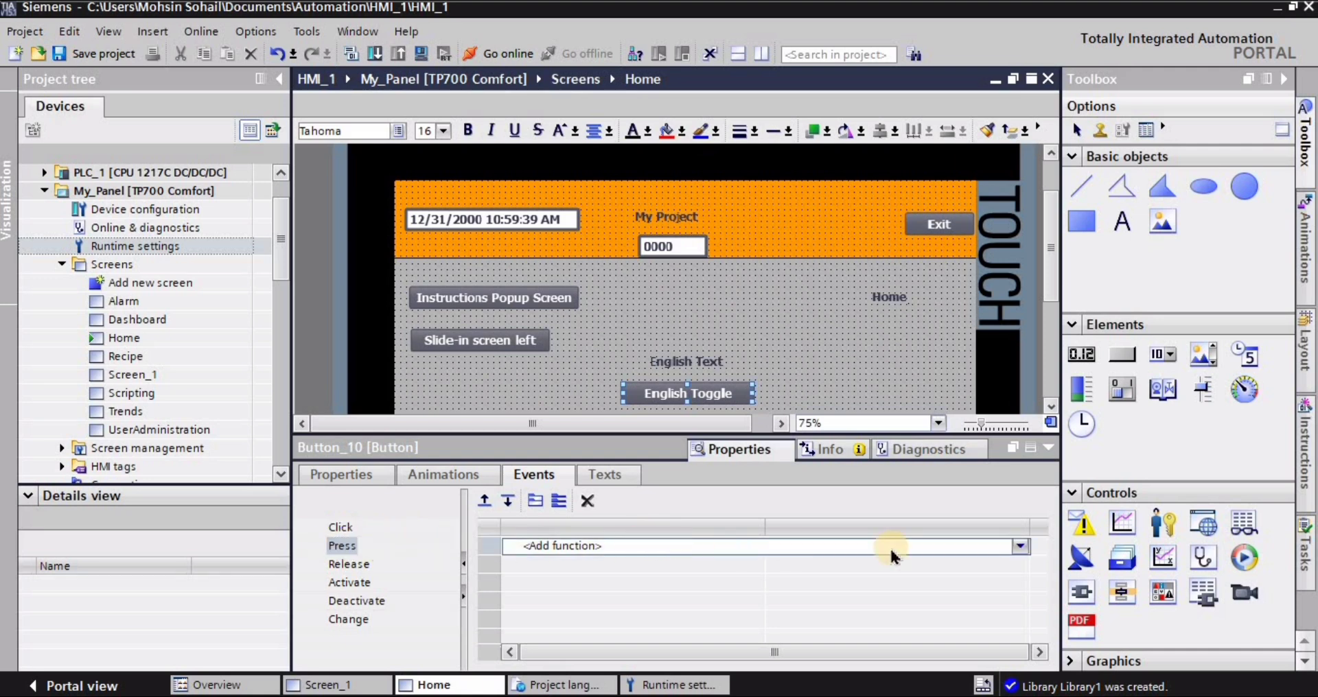
left_click(1020, 547)
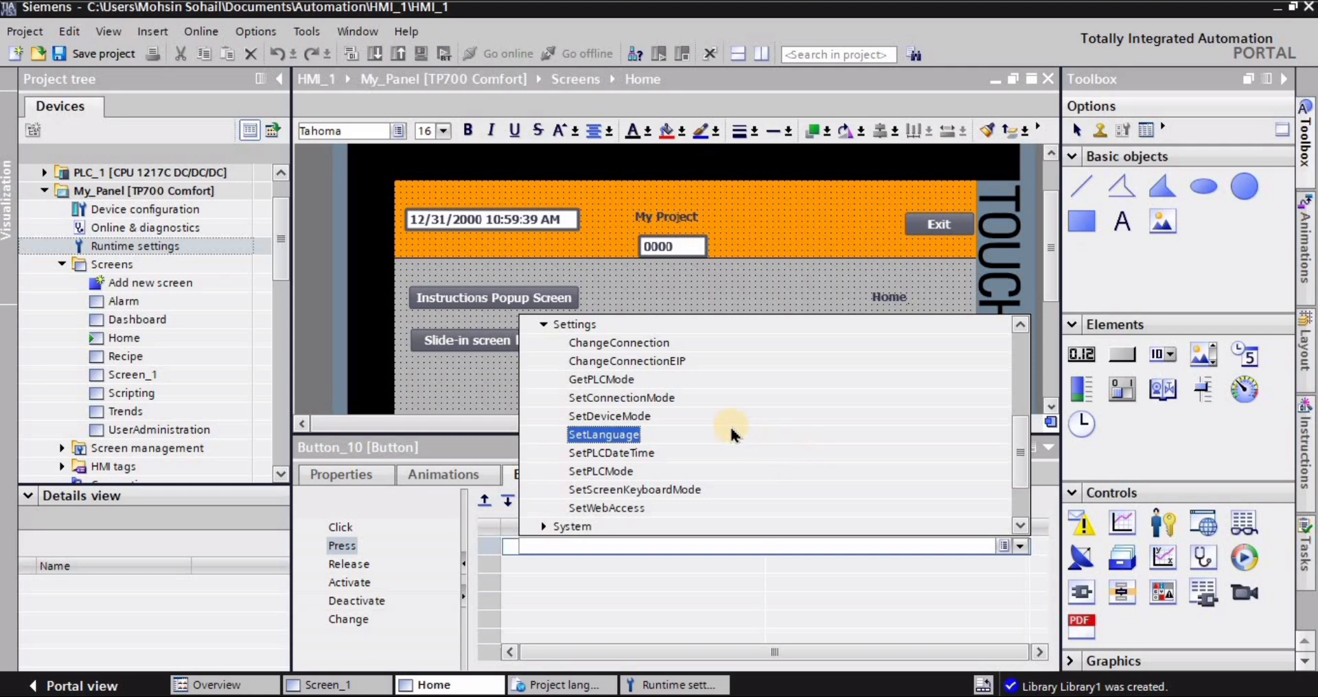
scroll(733, 434, "up", 3)
double_click(580, 383)
scroll(578, 450, "up", 5)
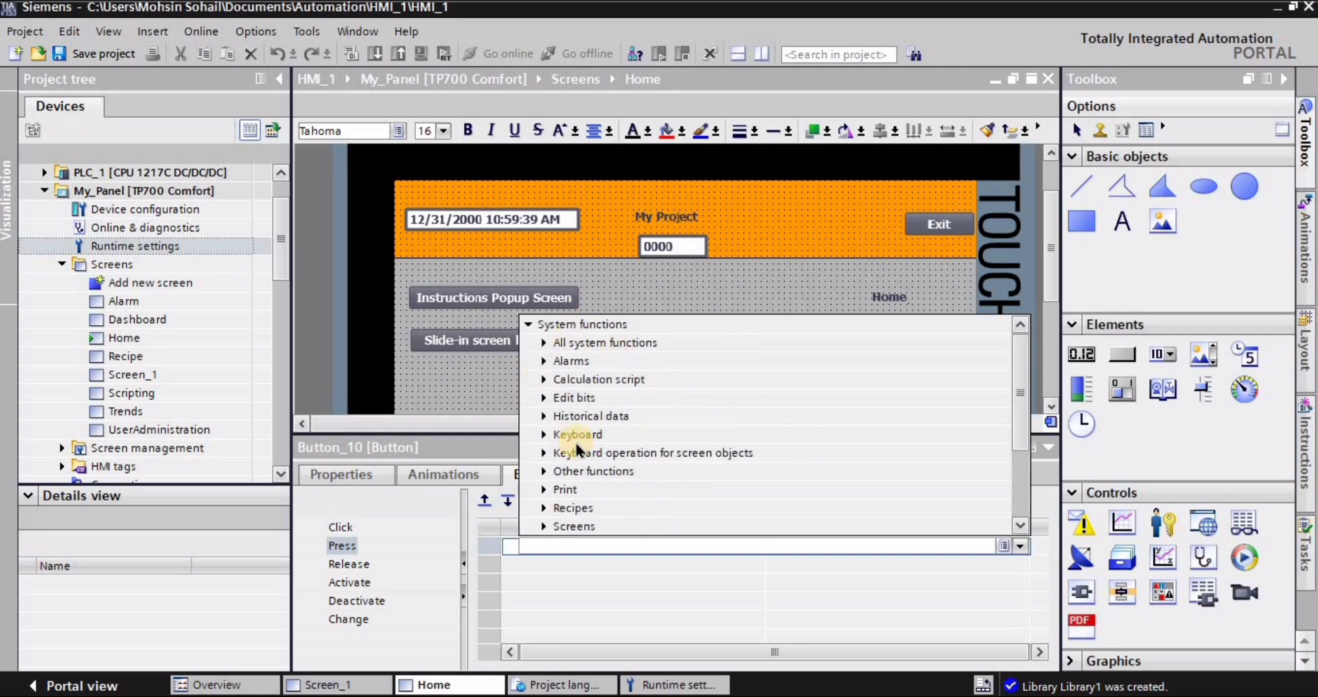
scroll(584, 456, "down", 1)
left_click(544, 489)
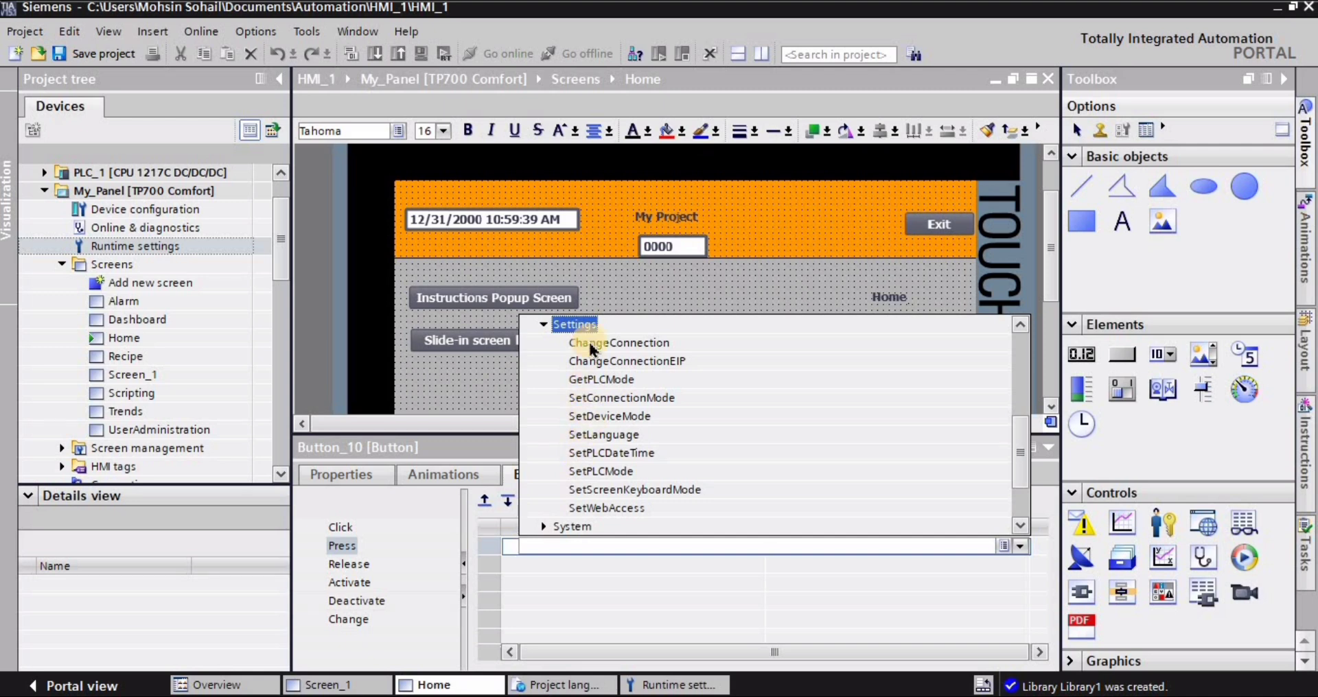
left_click(598, 435)
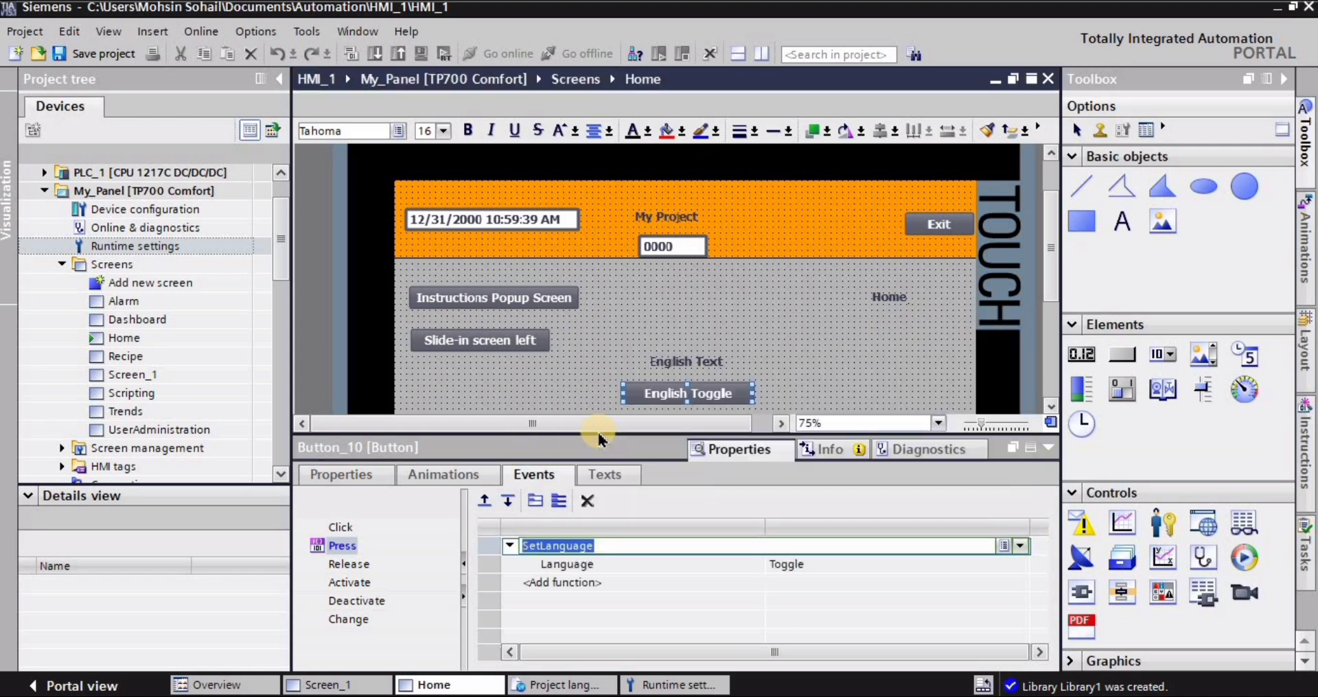
left_click(793, 564)
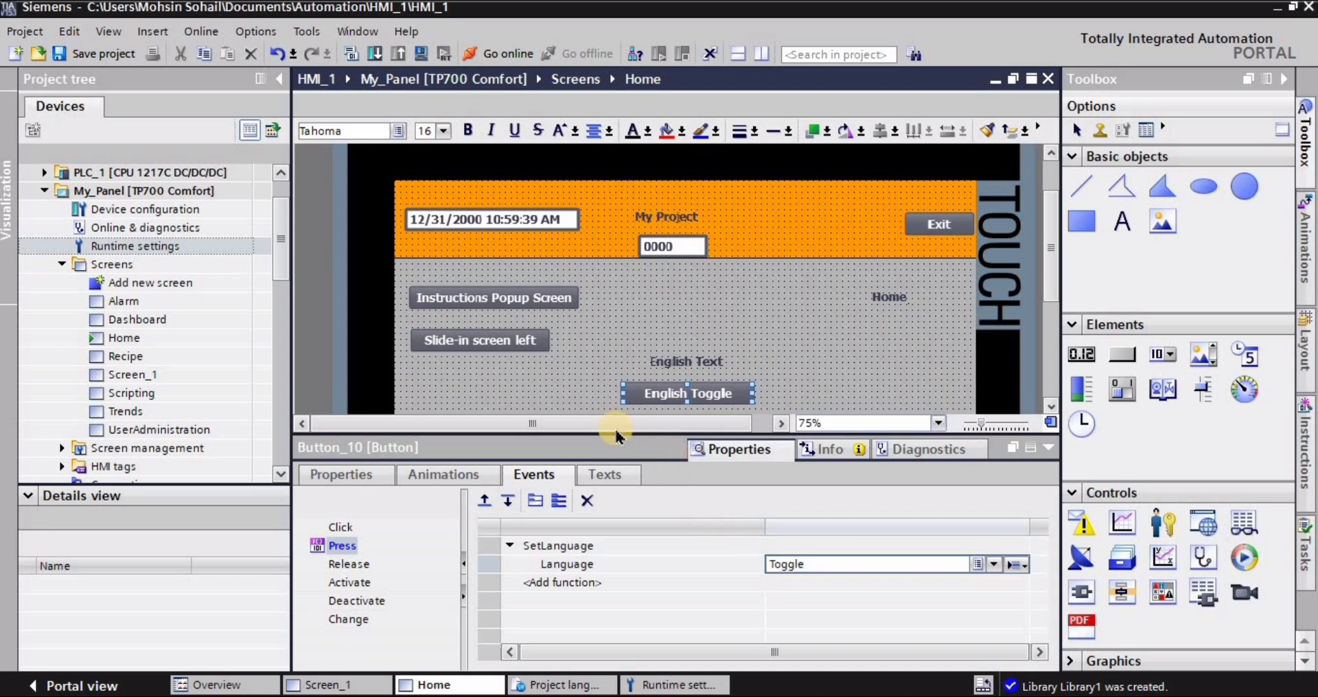
Start the runtime simulation of My_Panel and maximize the simulation window
left_click_drag(612, 434, 612, 557)
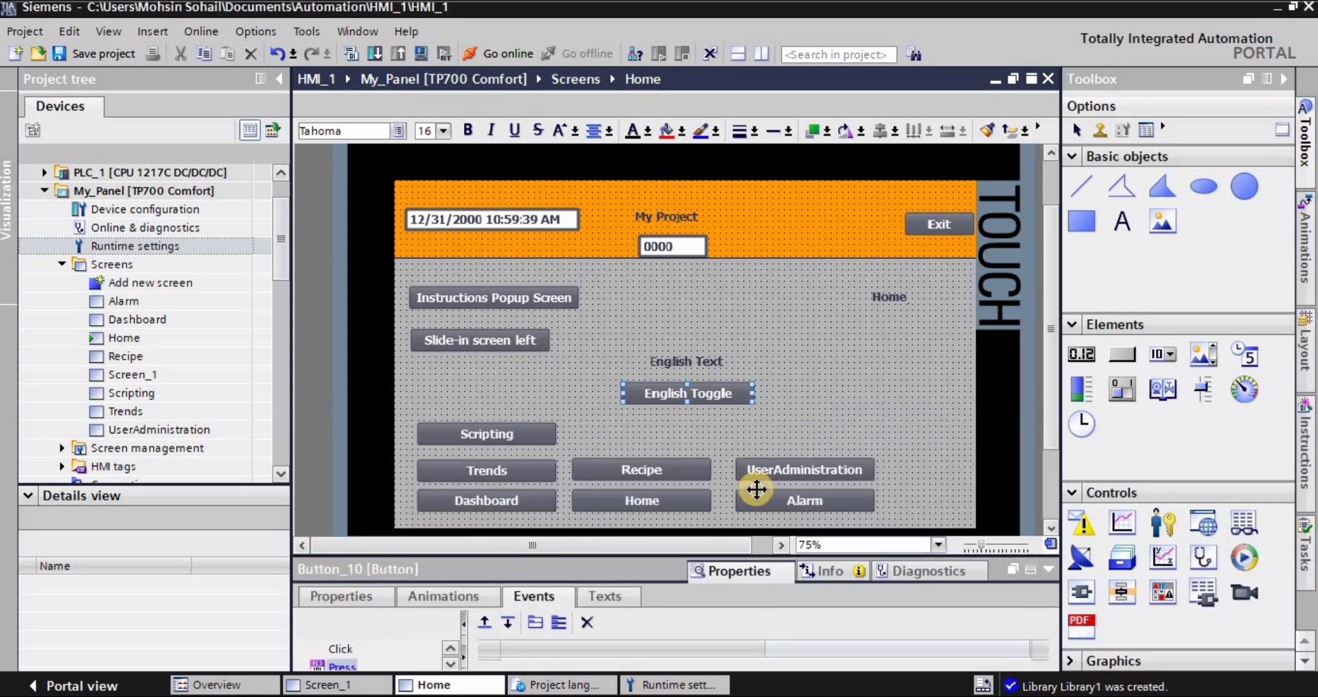
left_click(812, 392)
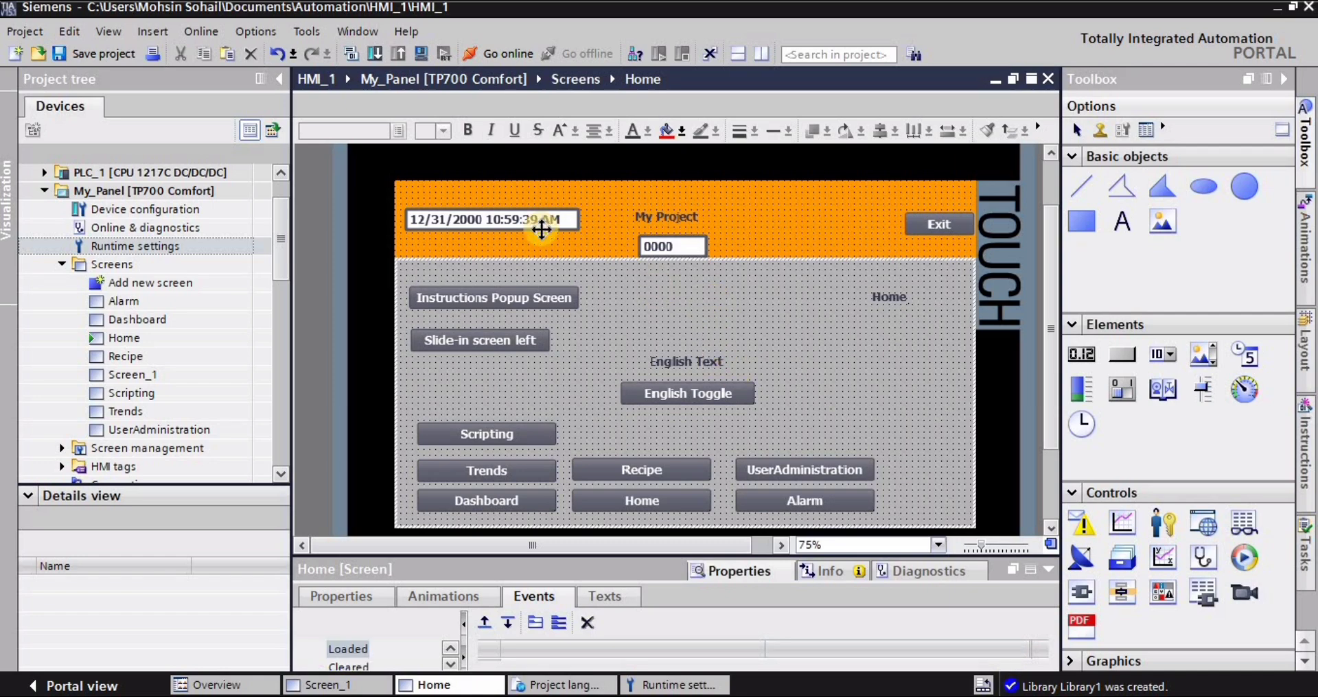
left_click(146, 190)
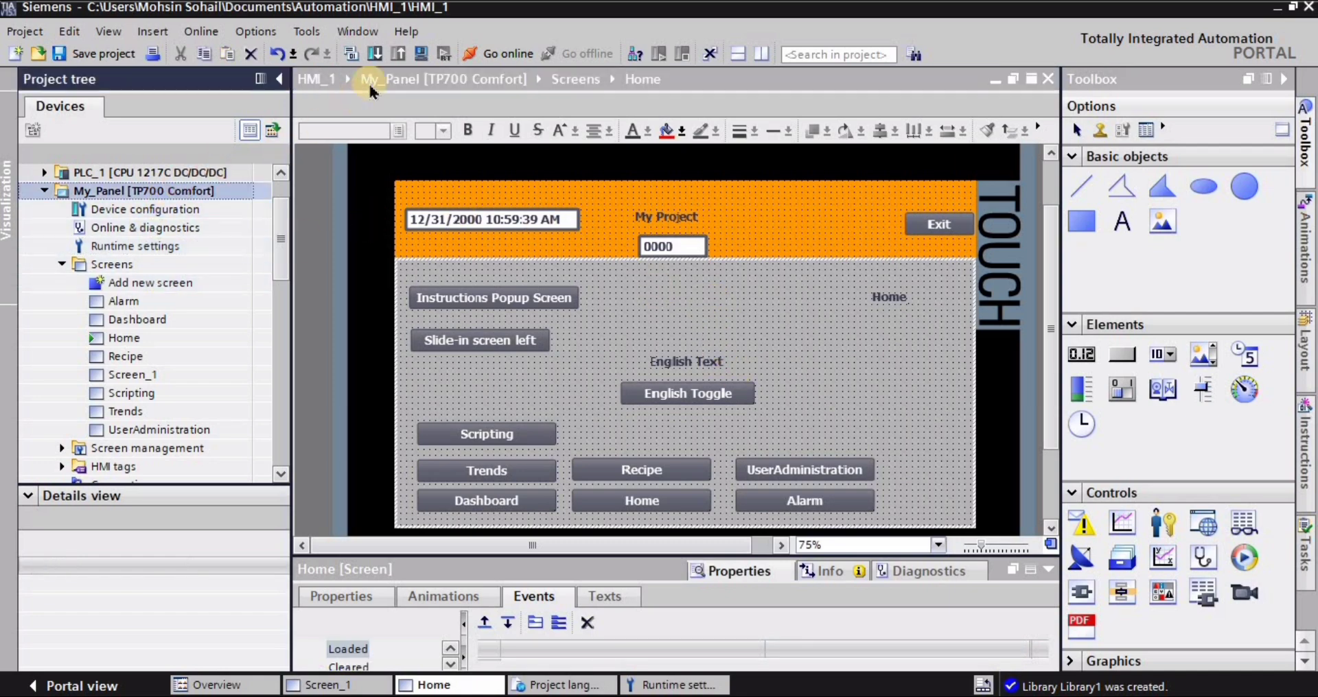
left_click(421, 54)
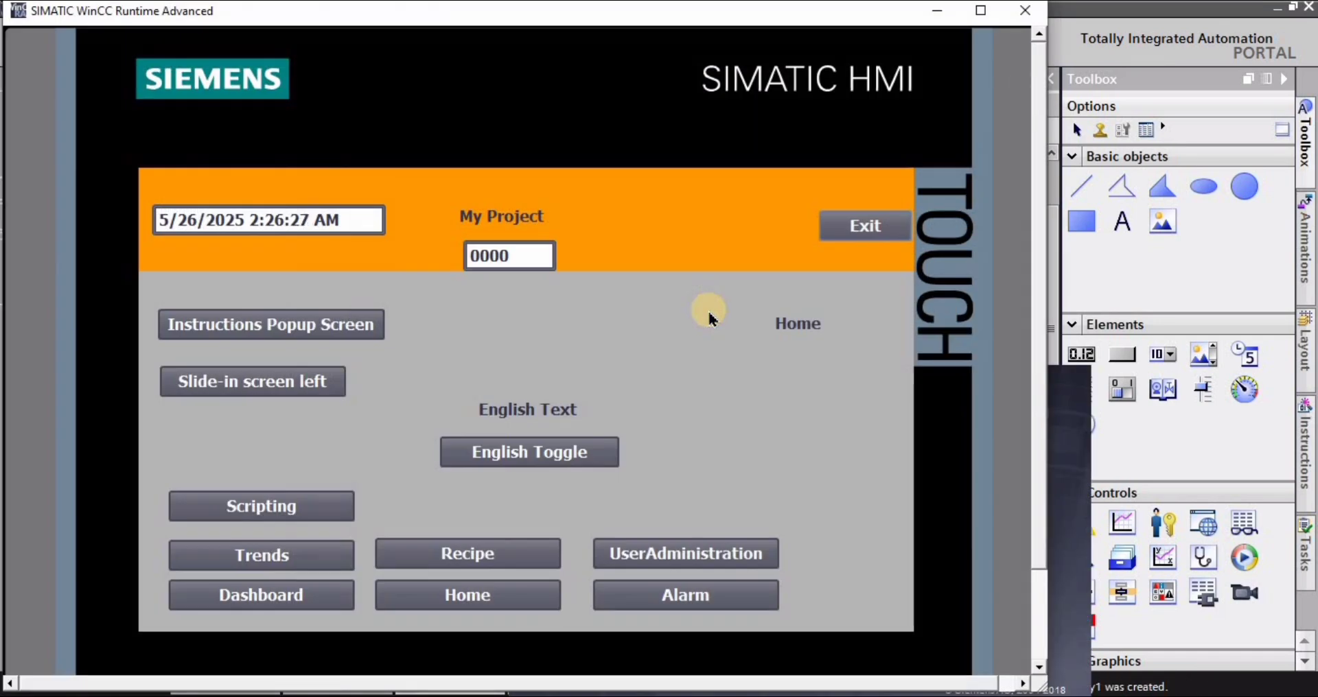
left_click(993, 12)
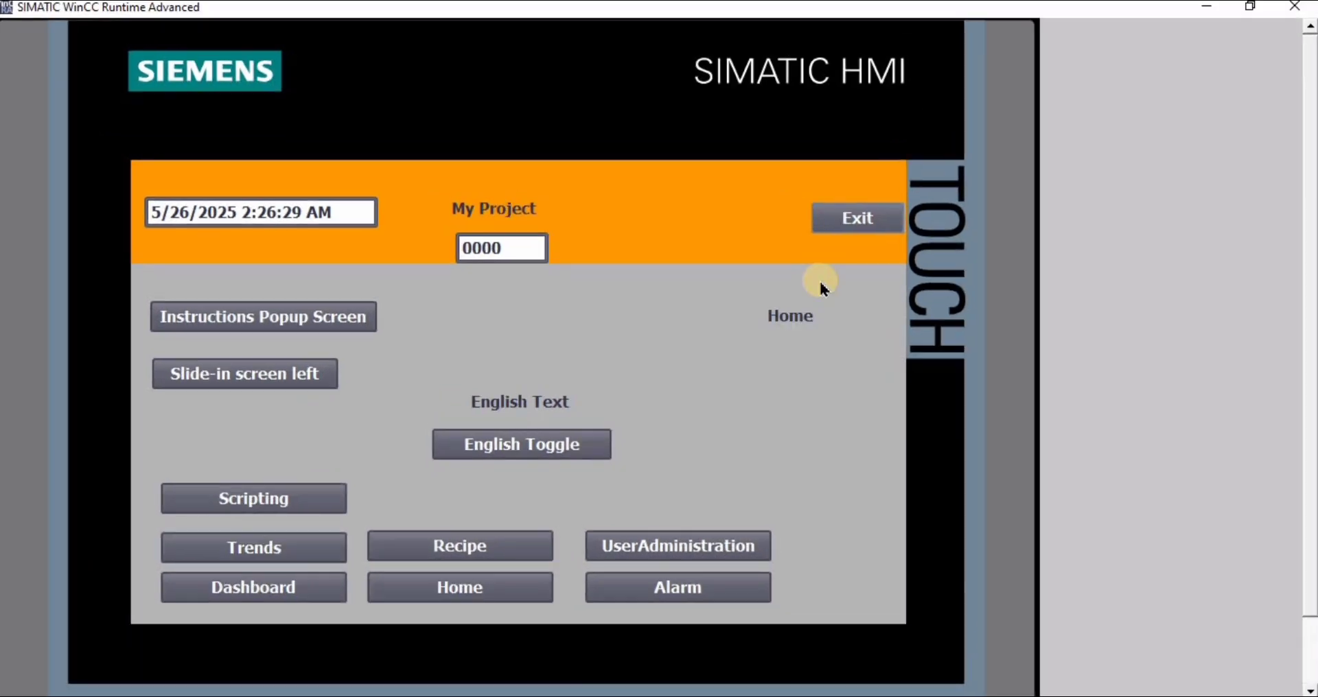
Test the language toggle button in the simulation by switching twice between English and Spanish, ending in English
left_click(527, 446)
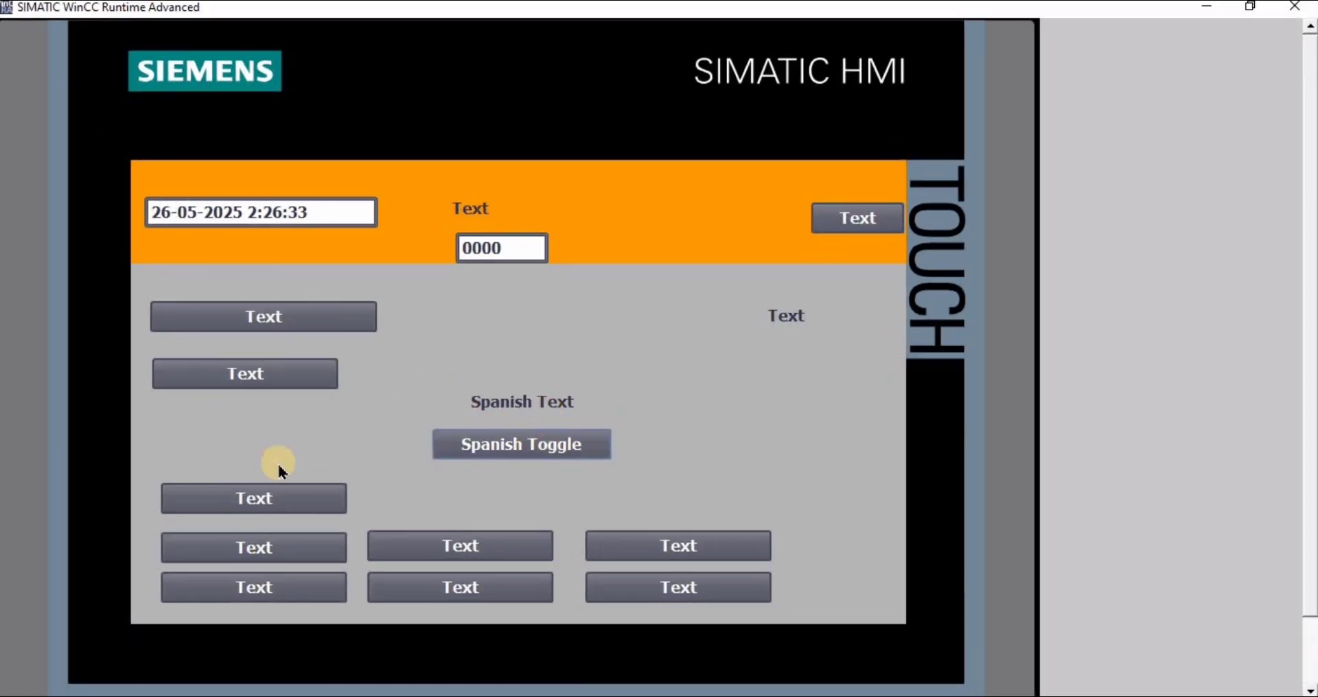
left_click(520, 446)
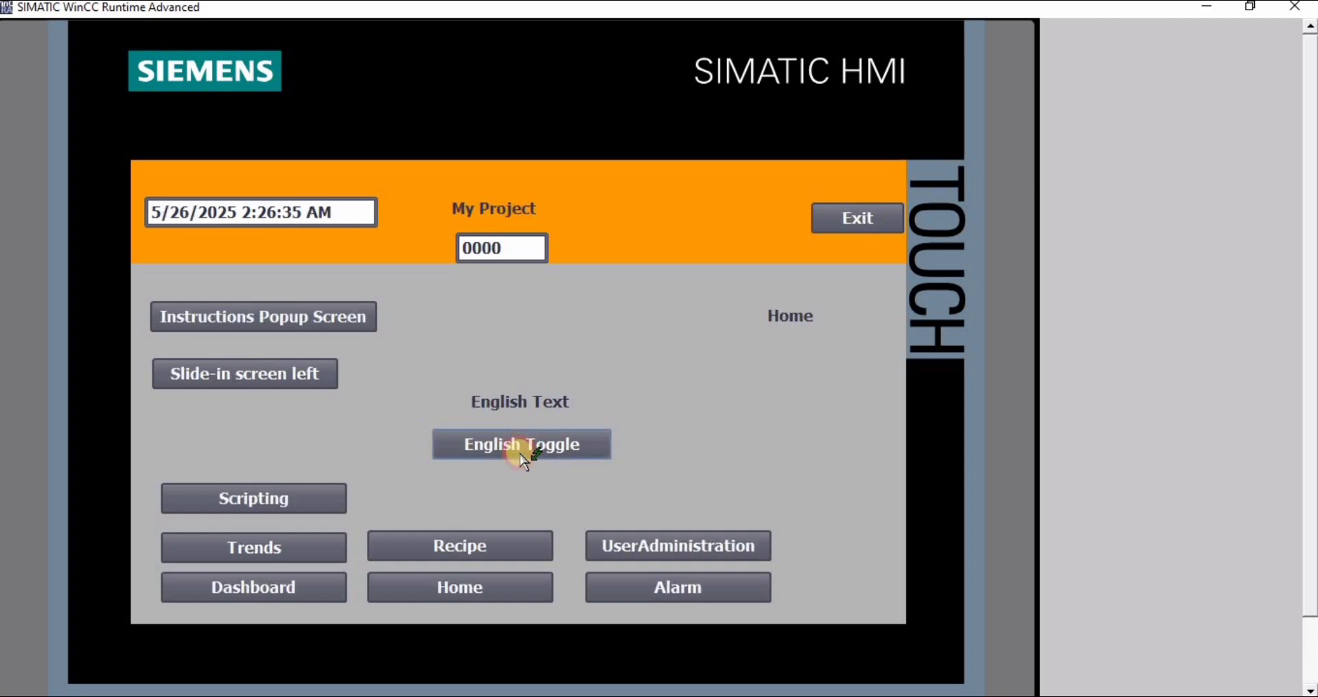
left_click(546, 448)
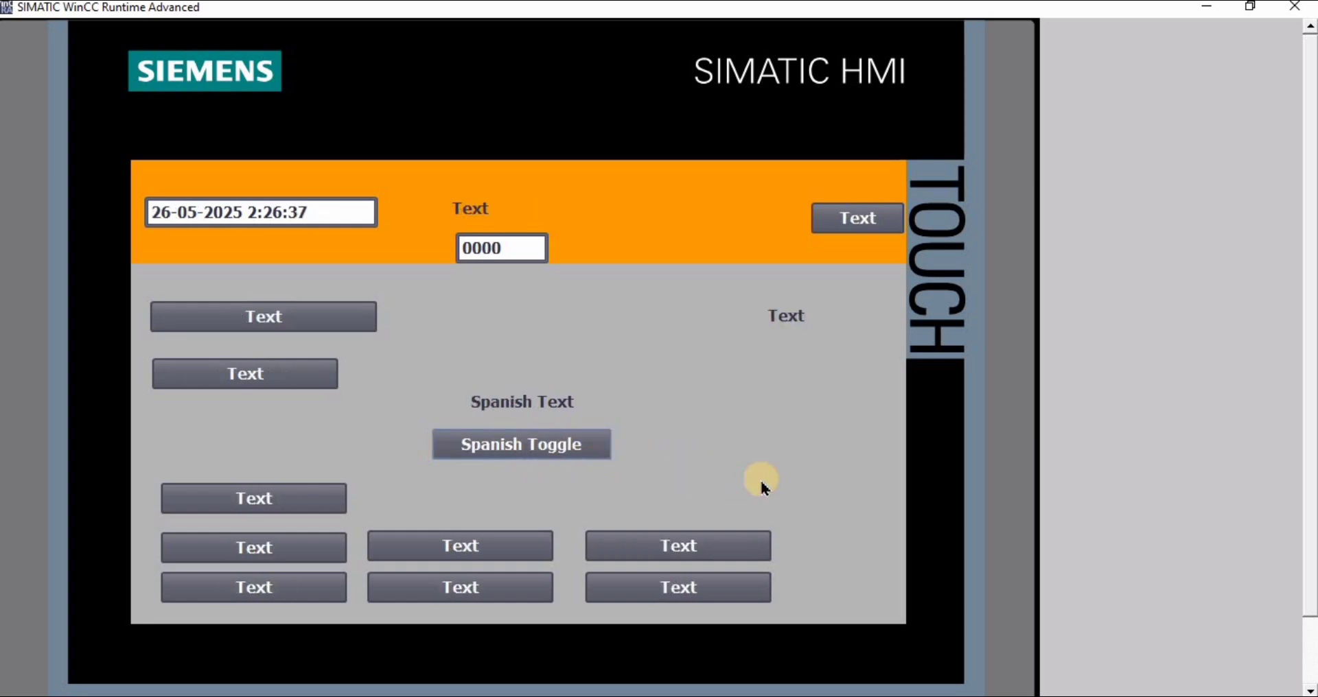
left_click(543, 445)
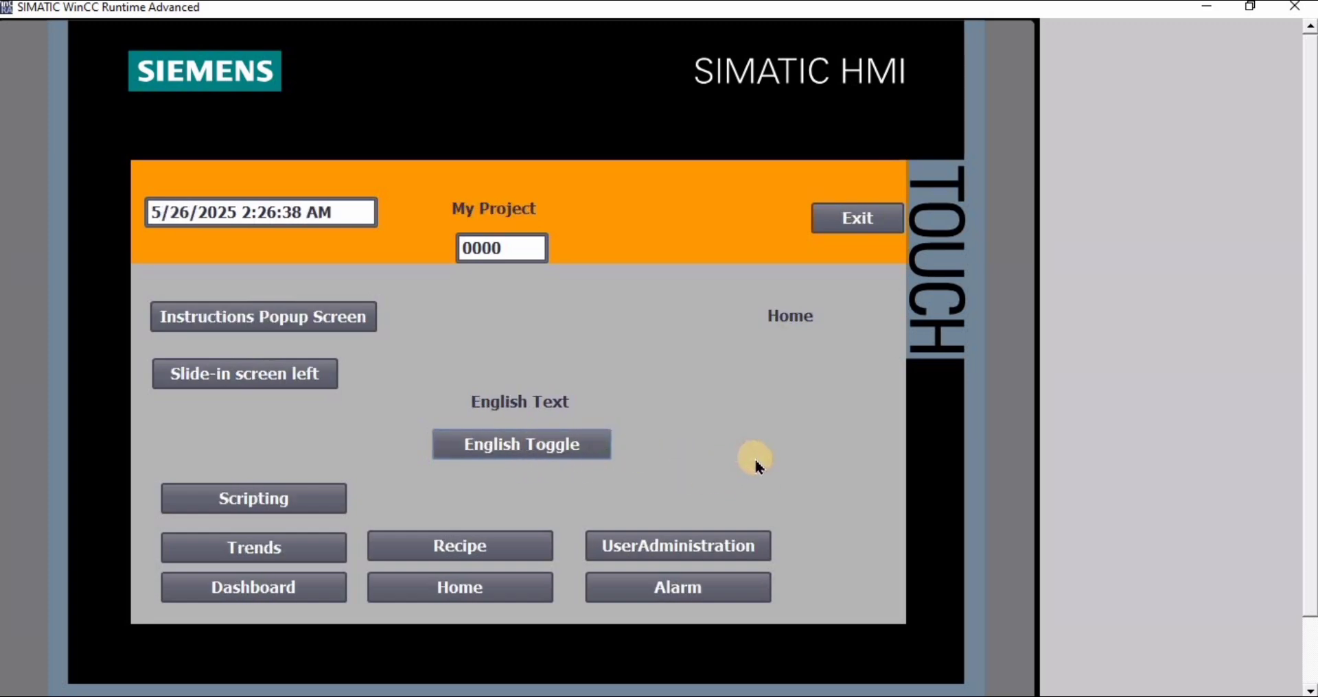